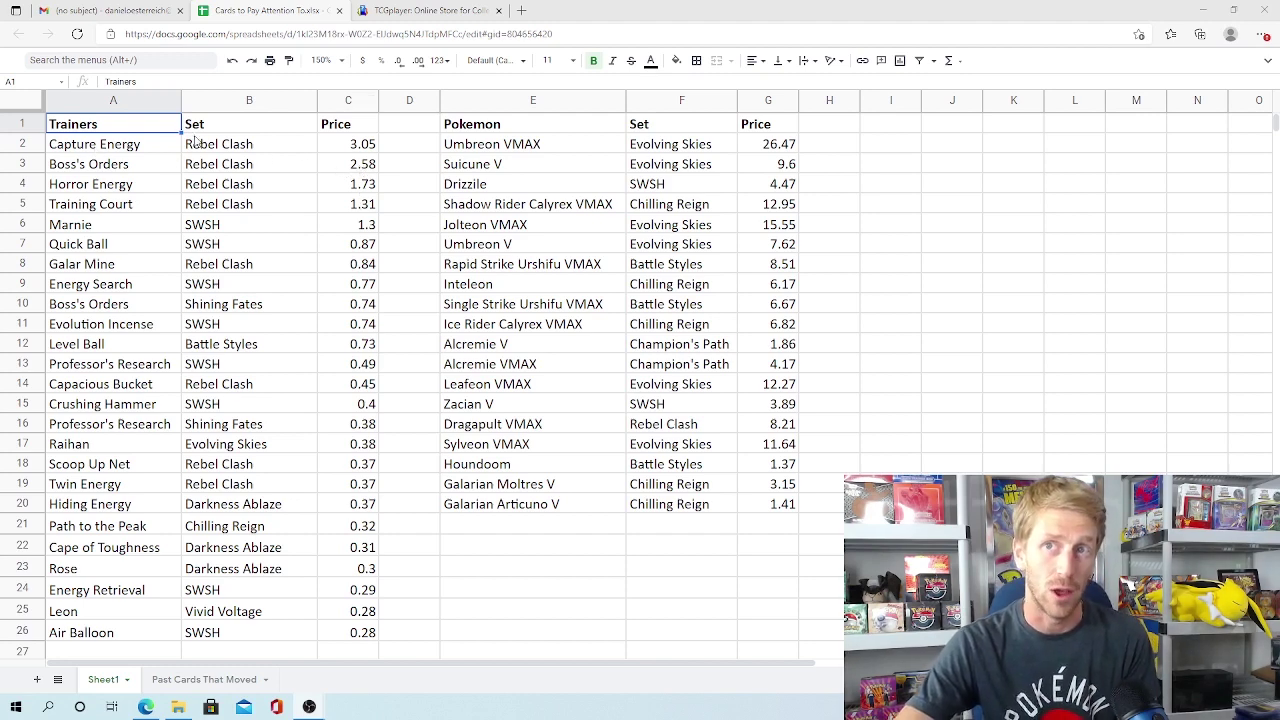
pyautogui.hotkey('ctrl', 'z')
pyautogui.press('Right')
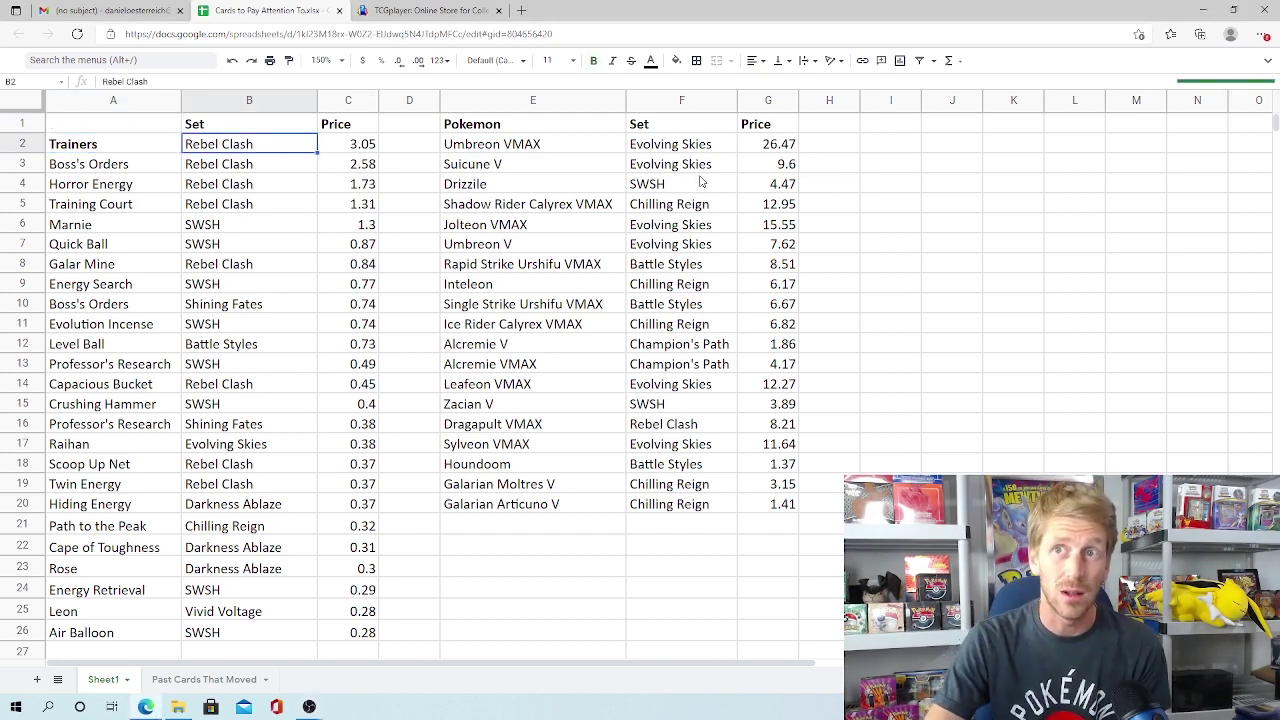
pyautogui.press('Down')
pyautogui.hotkey('ctrl', 'y')
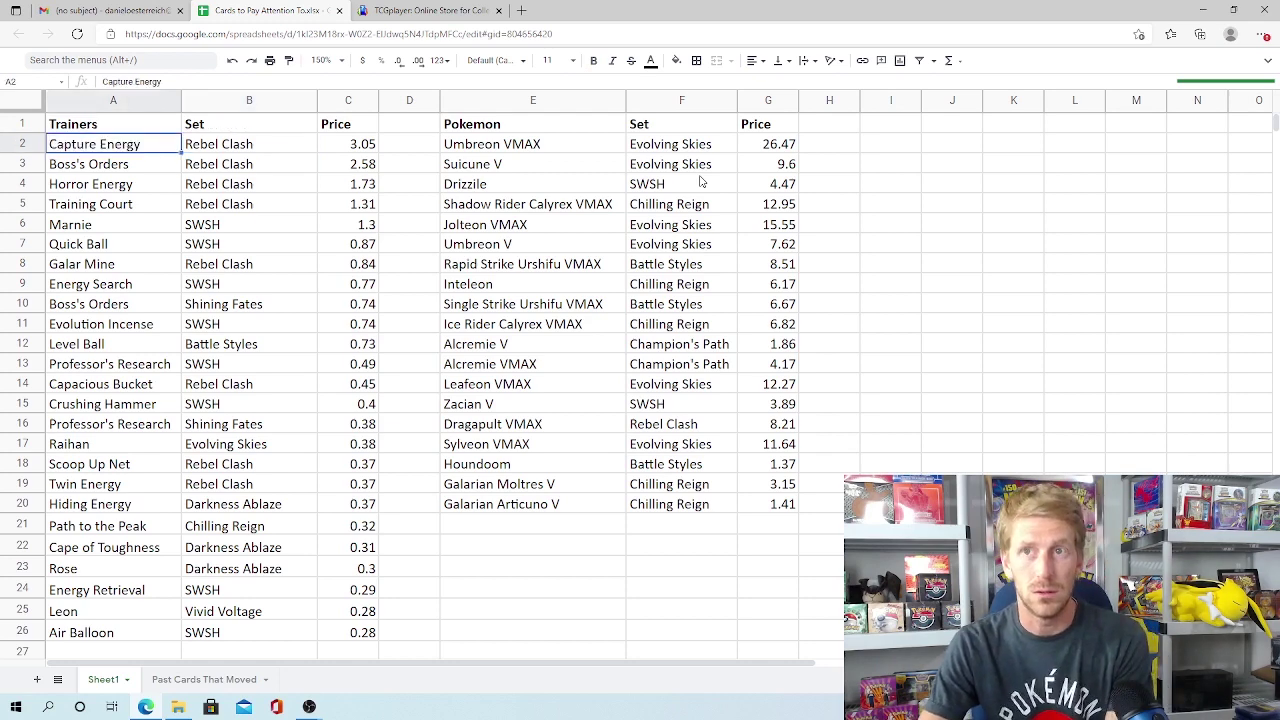
# Undo the last change to the first card name under the Trainers heading, cell A2.
pyautogui.press('Down')
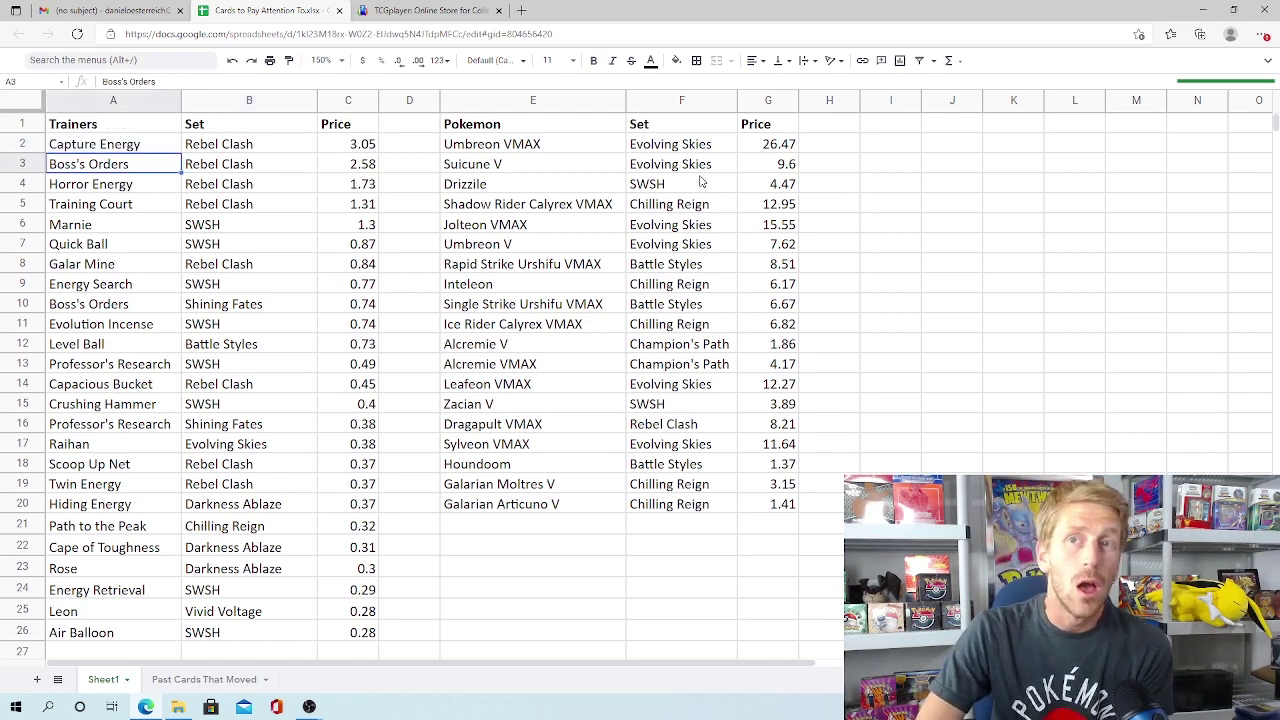
pyautogui.hotkey('ctrl', 'z')
pyautogui.press('Down')
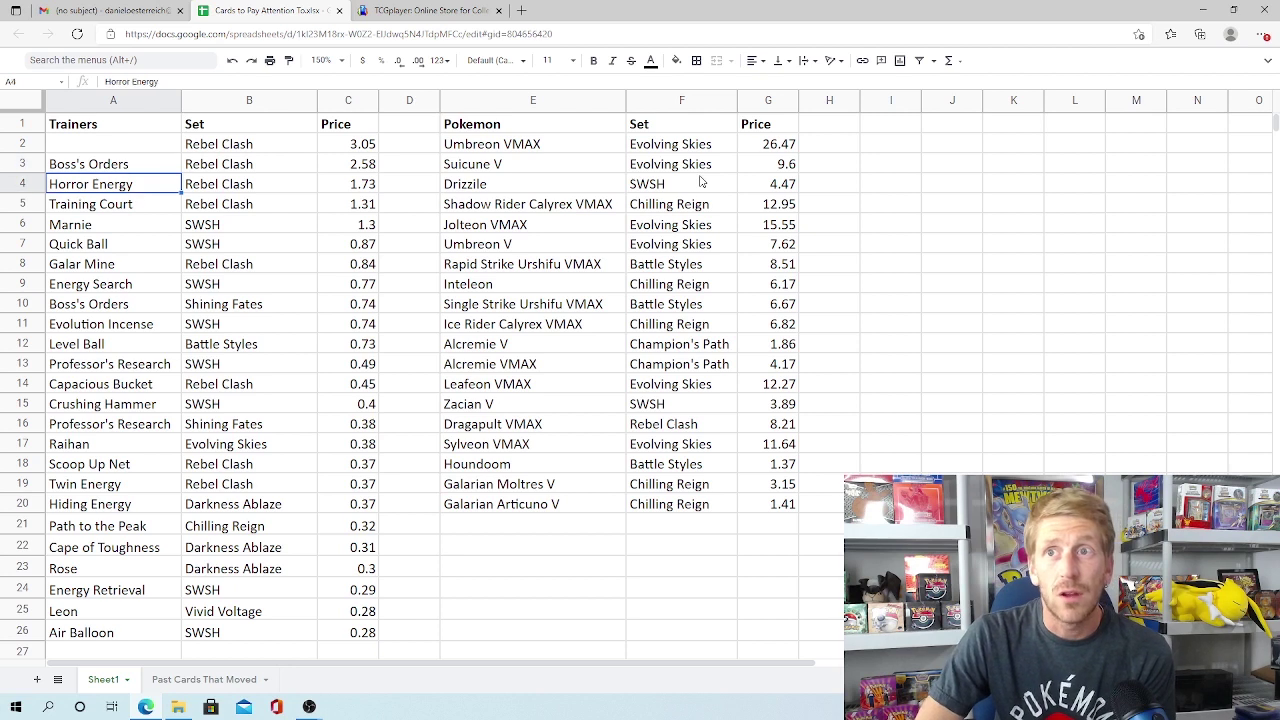
# Go through the trainer cards one by one from Training Court down to Twin Energy.
pyautogui.press('Down')
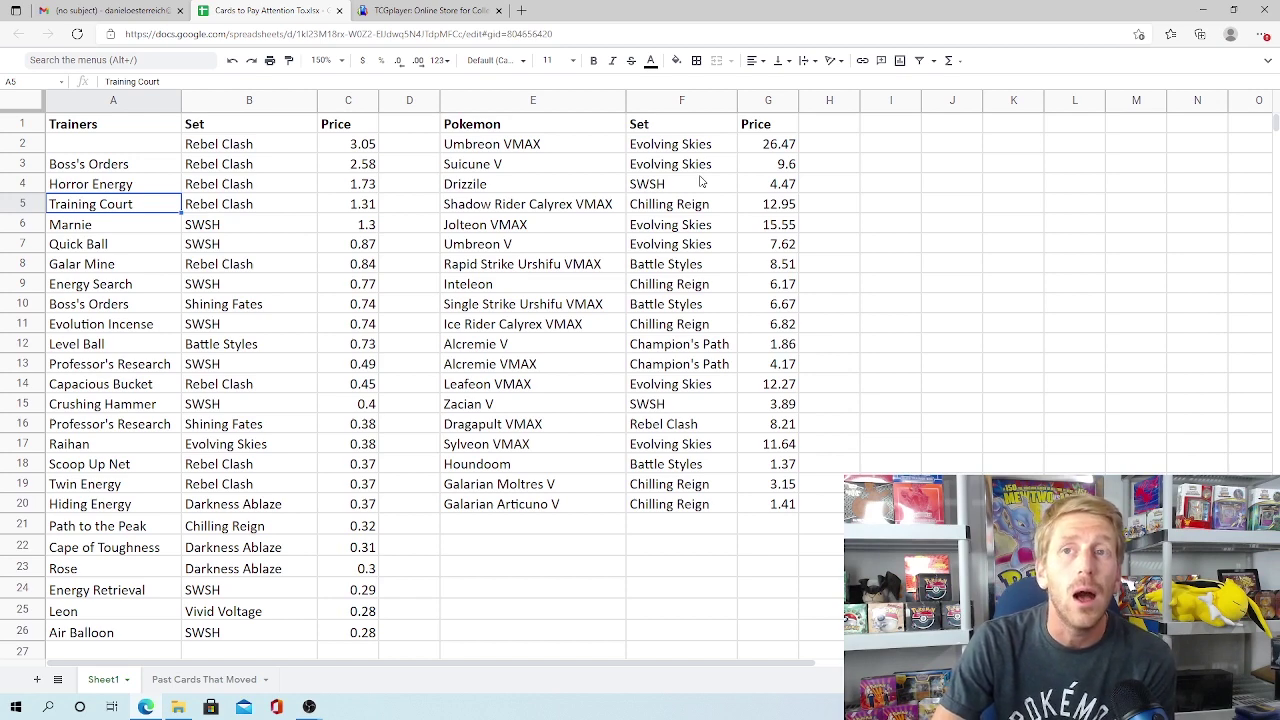
pyautogui.press('Down')
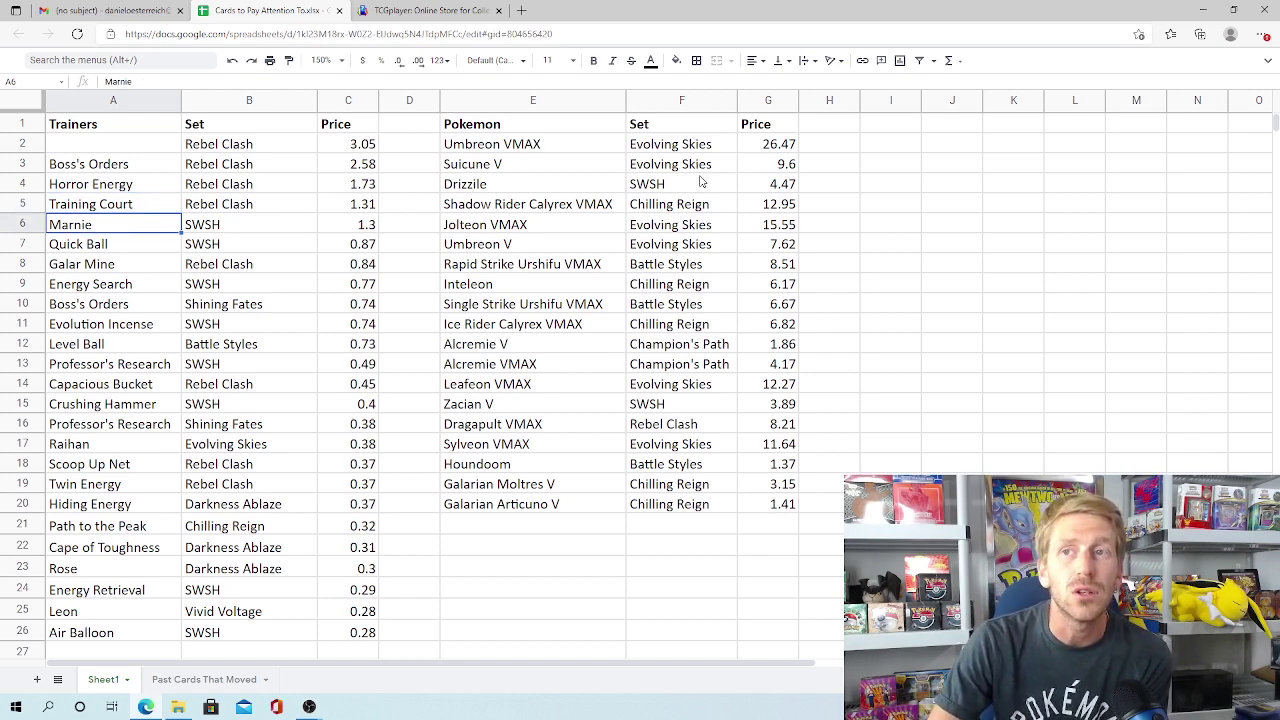
pyautogui.press('Down')
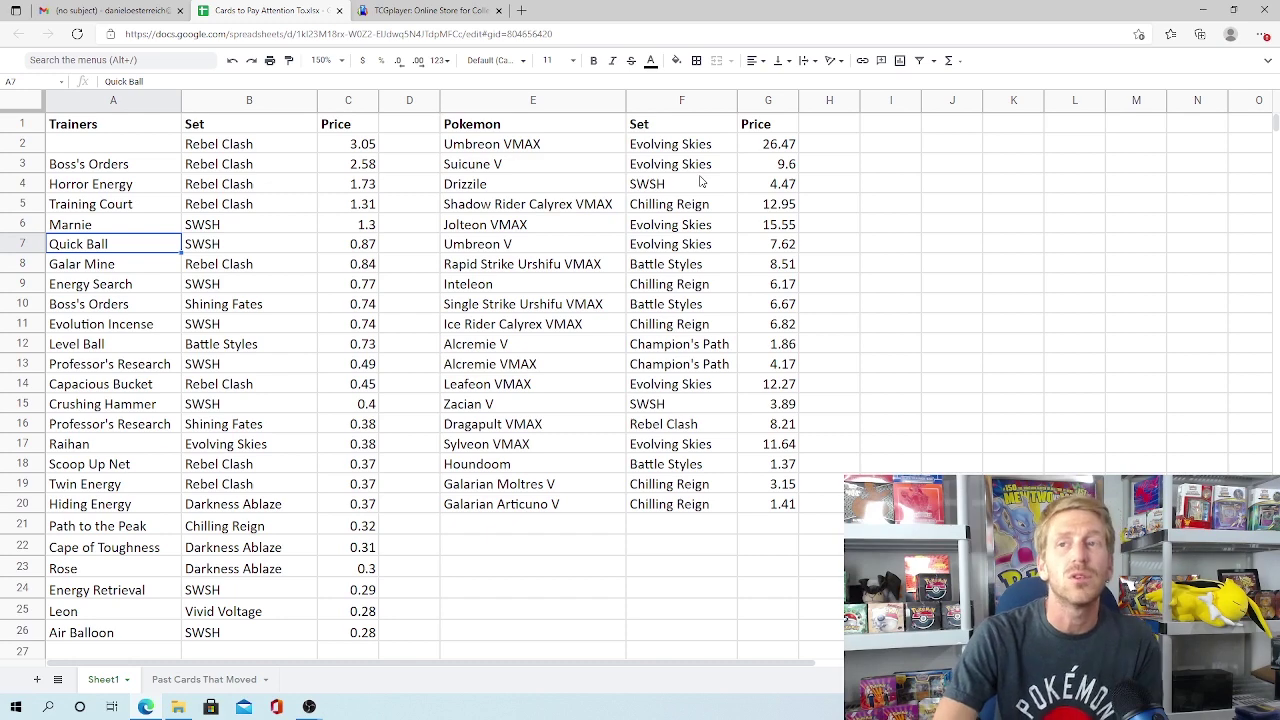
pyautogui.press('Down')
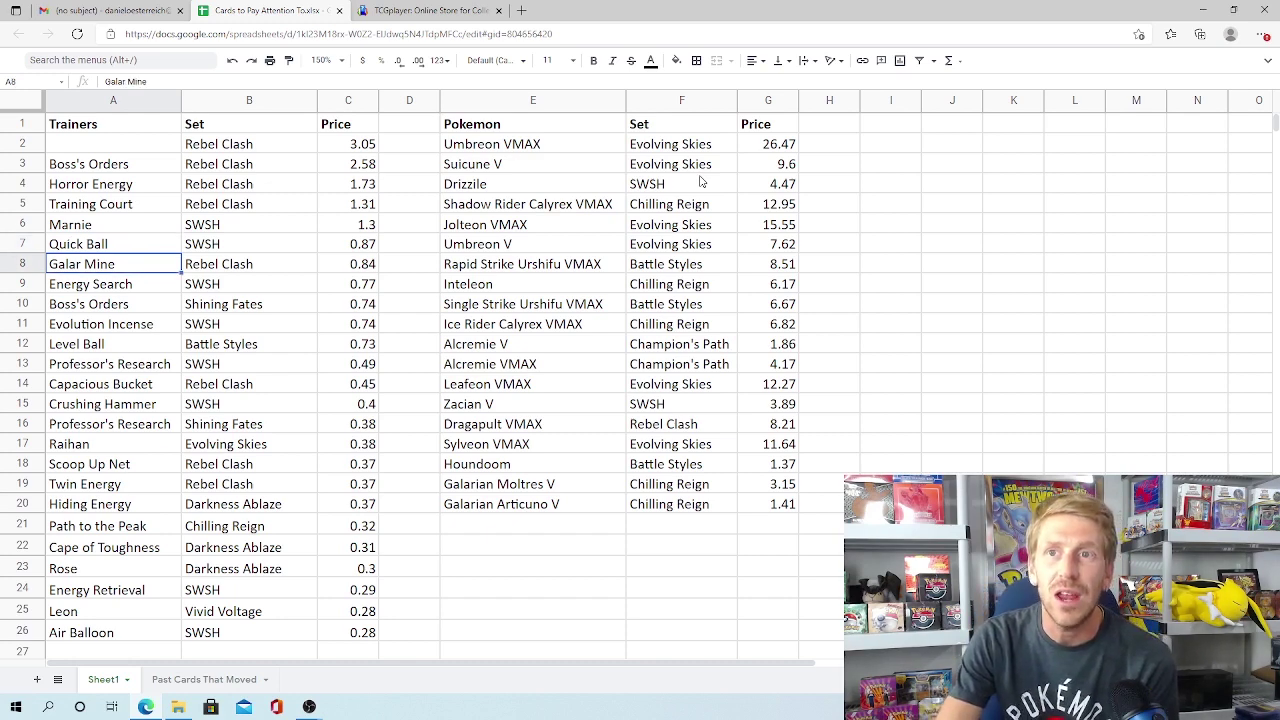
pyautogui.press('Down')
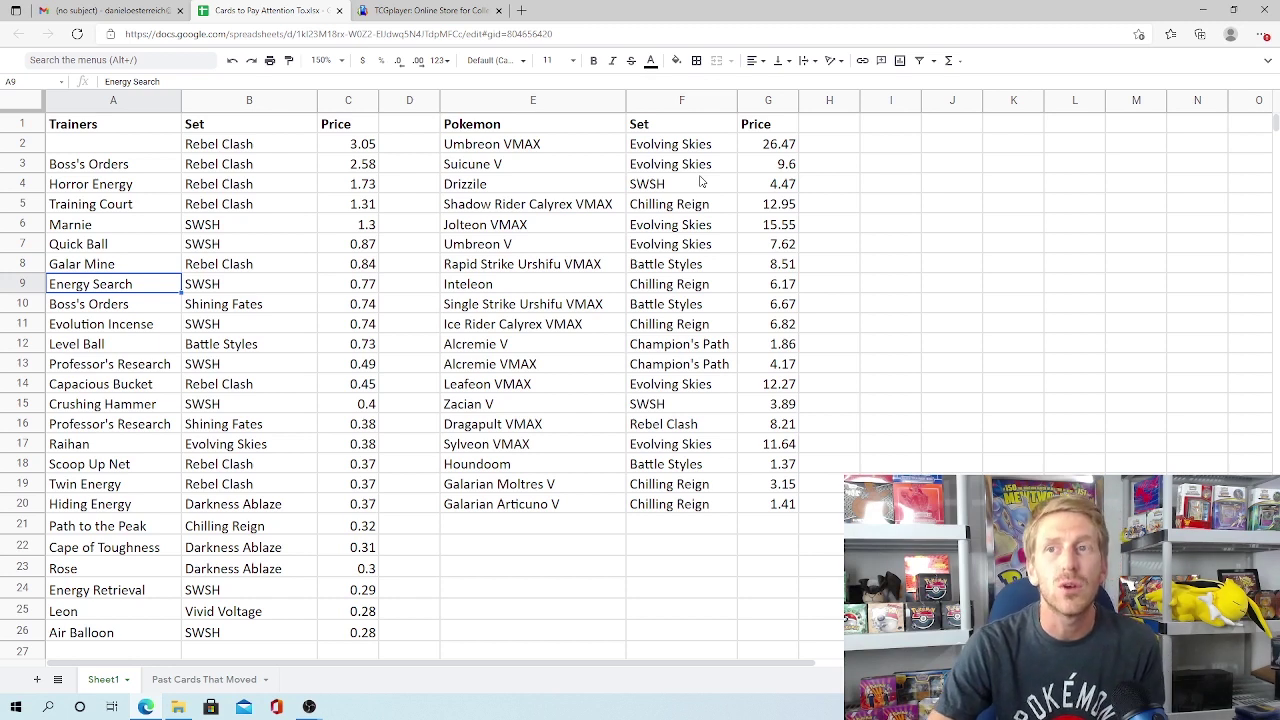
pyautogui.press('Down')
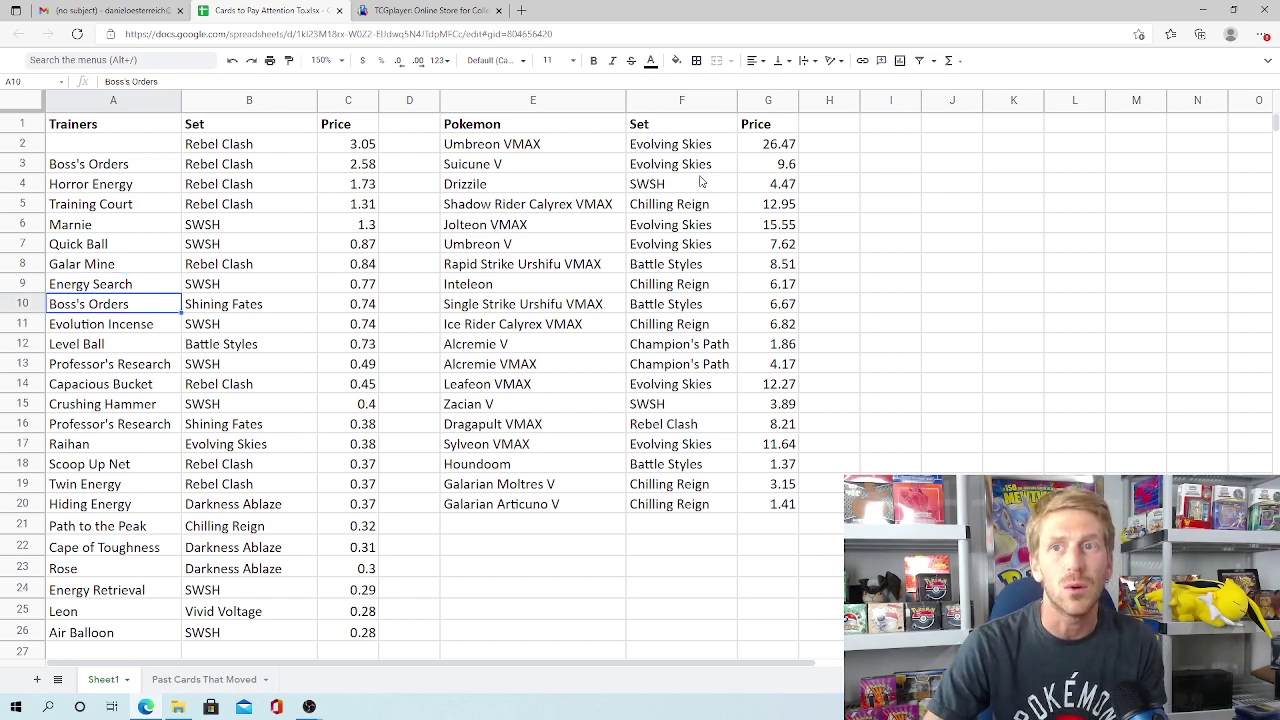
pyautogui.press('Down')
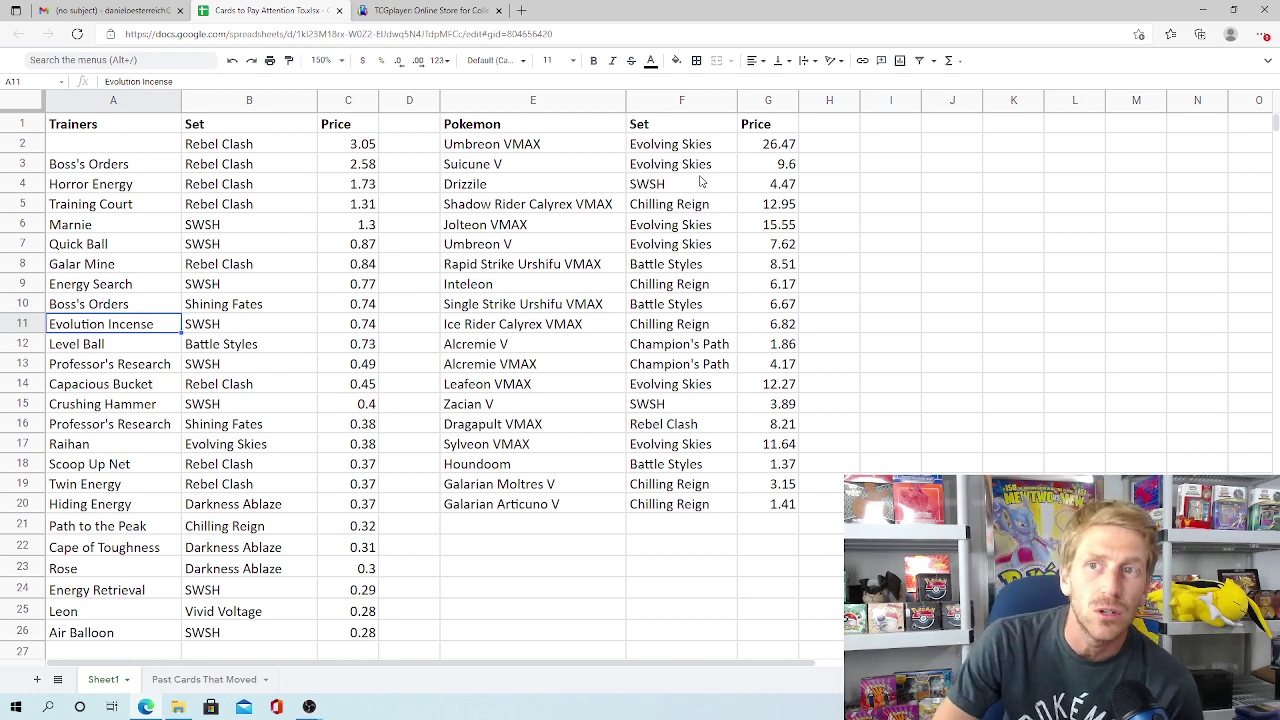
pyautogui.press('Down')
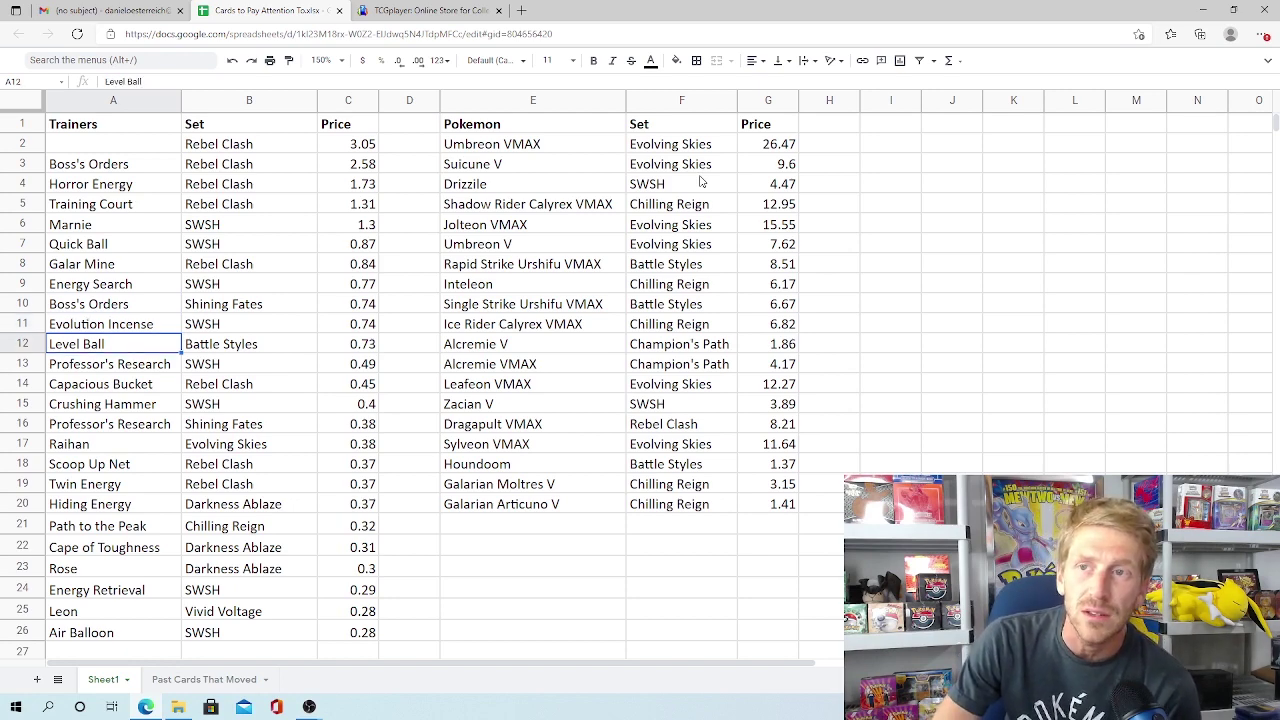
pyautogui.press('Down')
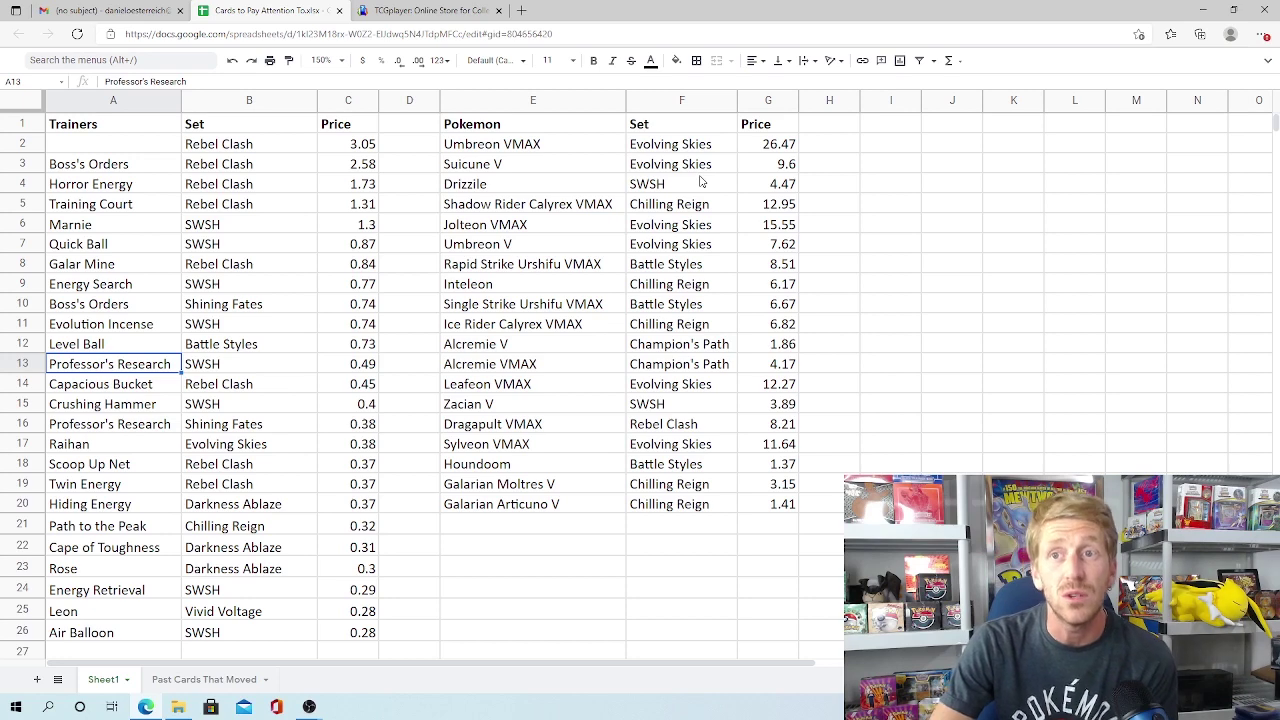
pyautogui.press('Down')
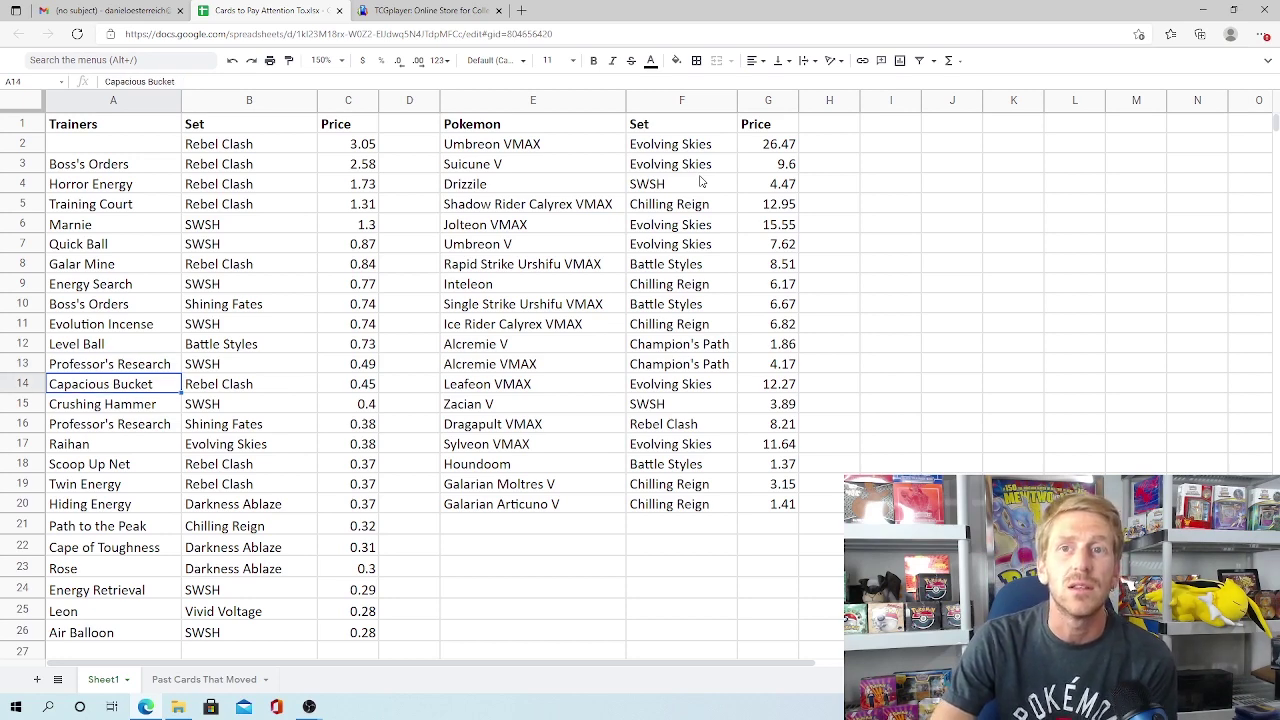
pyautogui.press('Down')
pyautogui.press('Down')
pyautogui.press('Down')
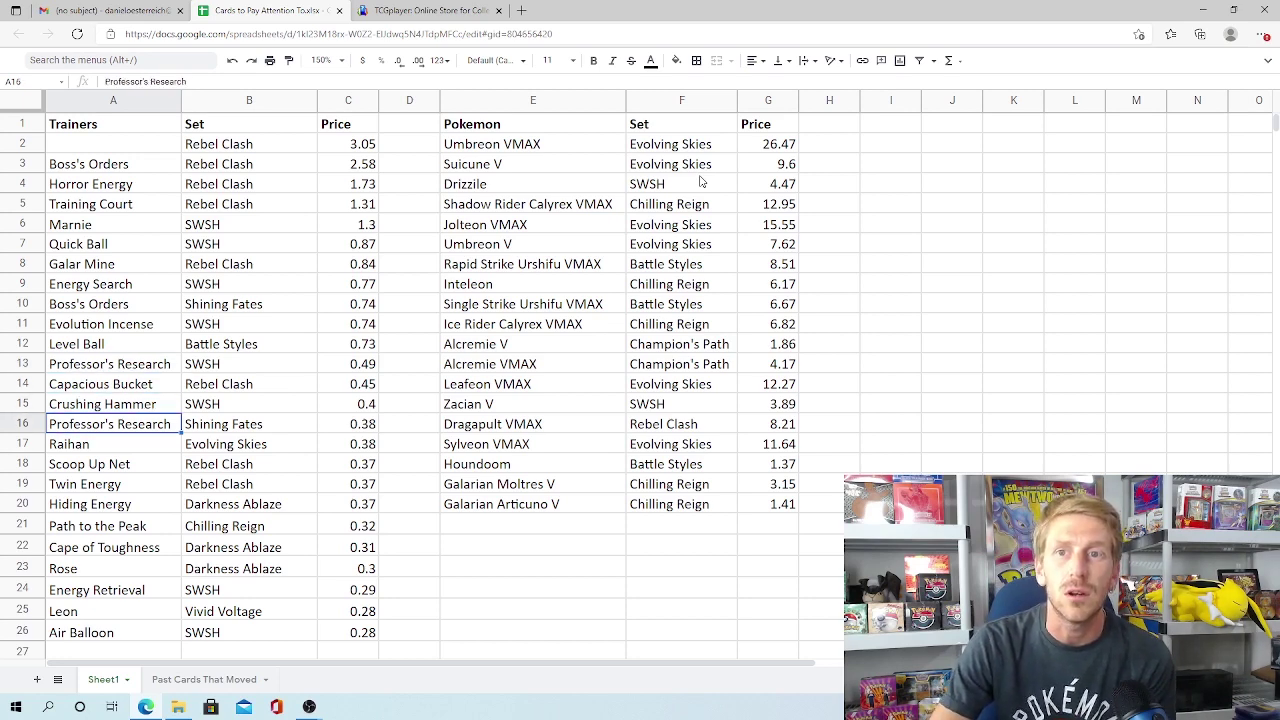
pyautogui.press('Down')
pyautogui.press('Down')
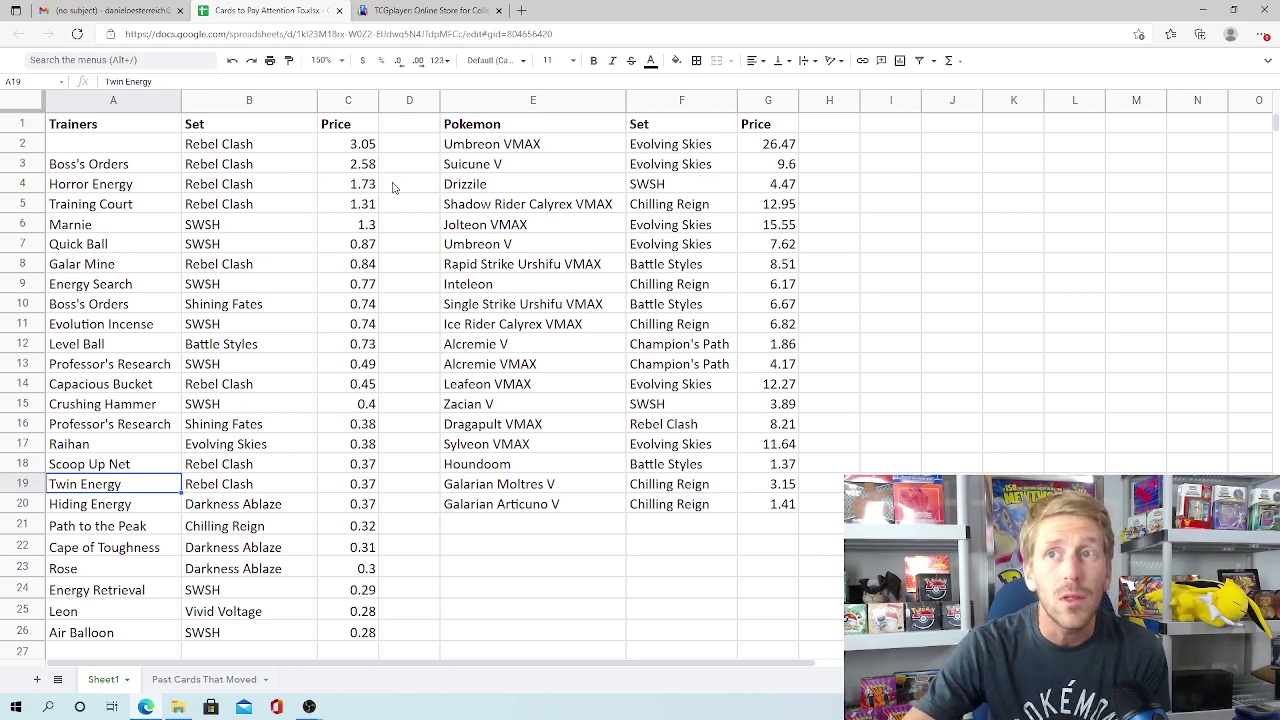
# Highlight the trainer card prices in C2:C26 and examine the mid-list prices around Level Ball and Energy Search.
pyautogui.click(362, 147)
pyautogui.moveTo(362, 145); pyautogui.dragTo(355, 641)
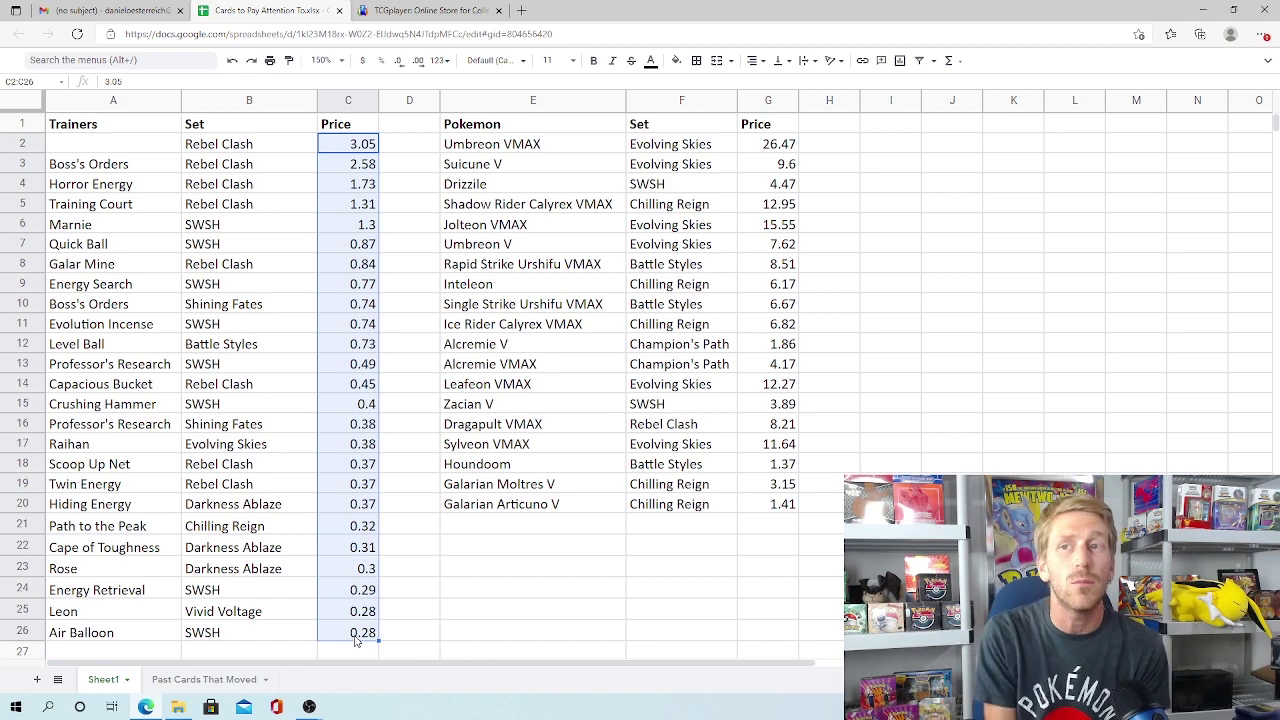
pyautogui.click(232, 324)
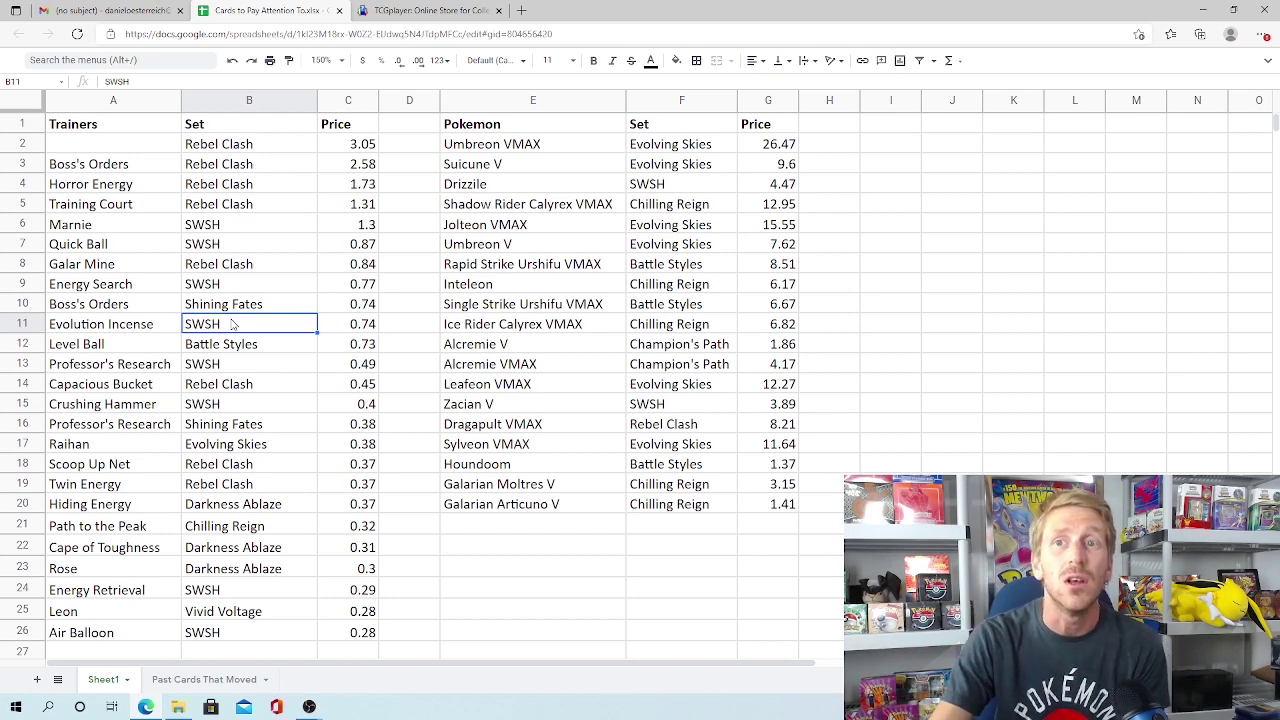
pyautogui.click(406, 330)
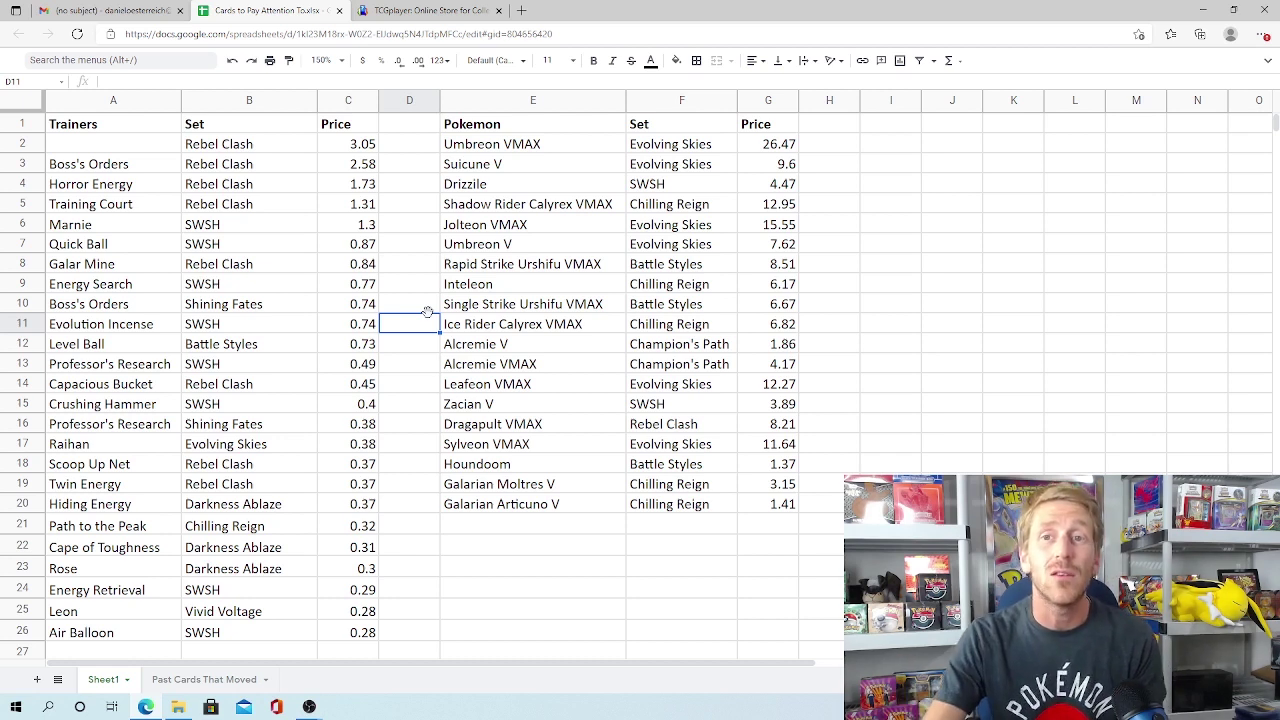
pyautogui.press('Down')
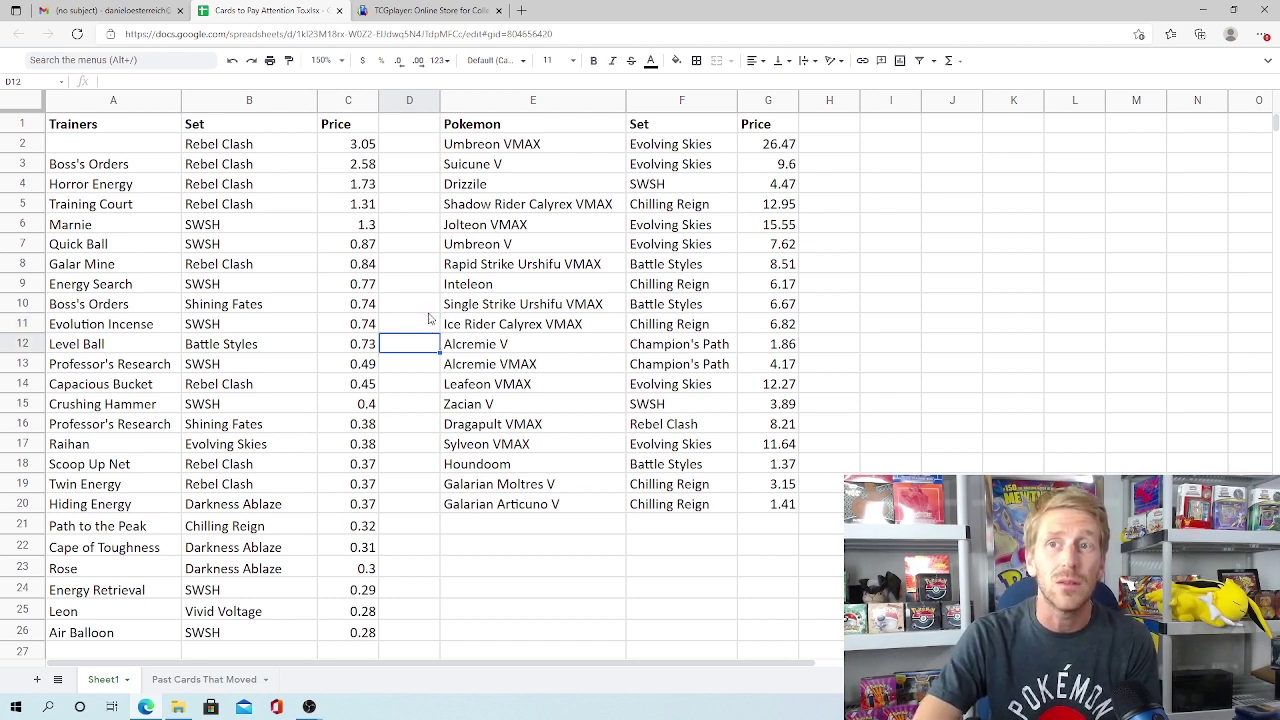
pyautogui.press('Left')
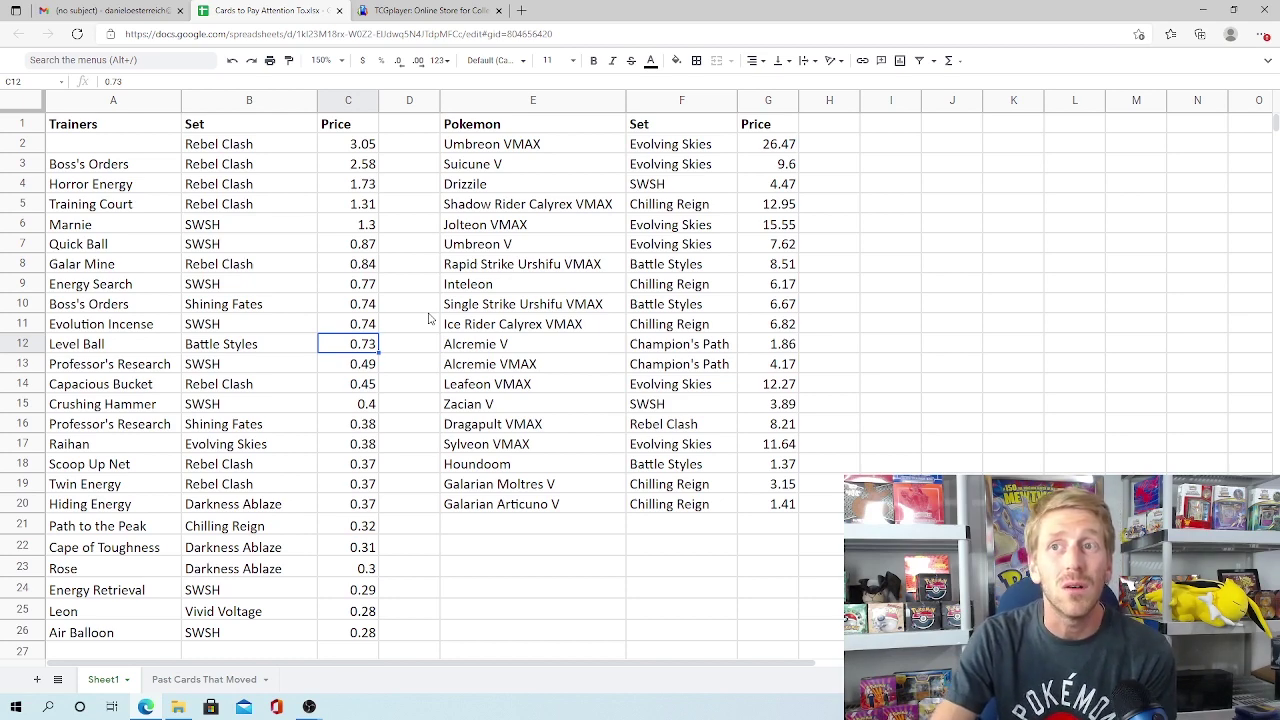
pyautogui.press('Up')
pyautogui.press('Up')
pyautogui.press('Up')
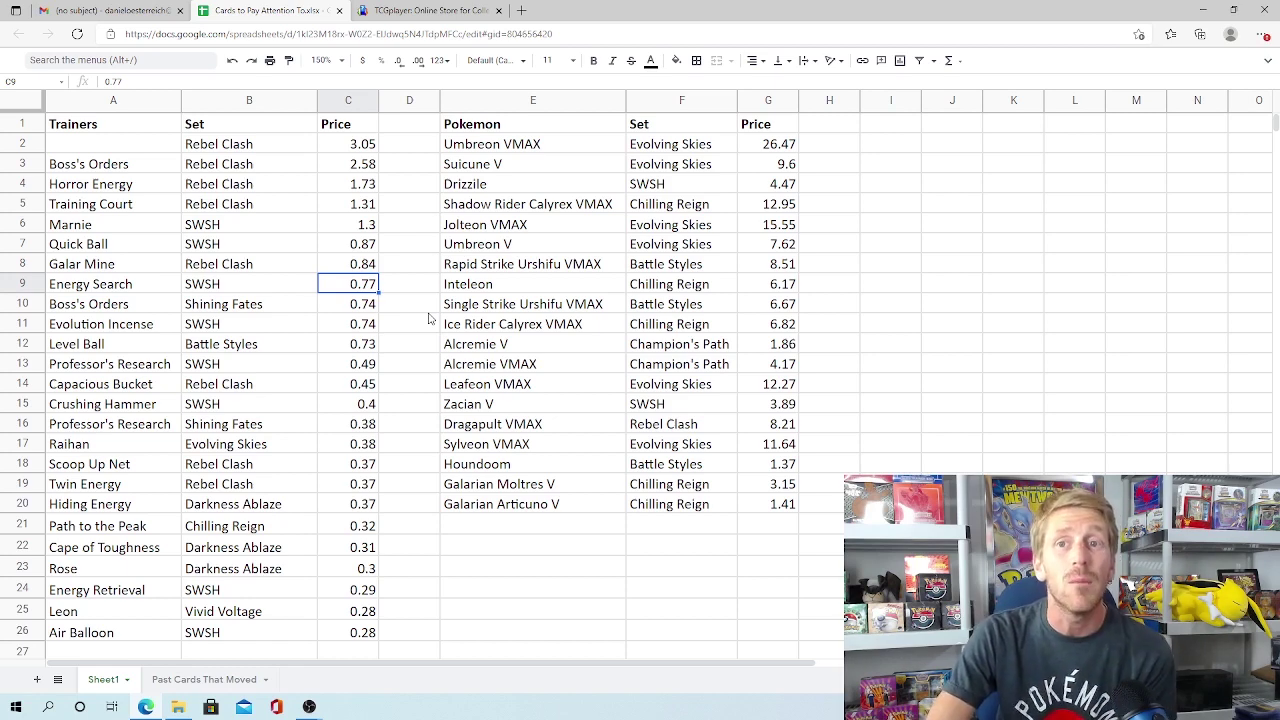
# Move across to the Pokemon column and examine the cards between Drizzile and Inteleon, ending on Jolteon VMAX.
pyautogui.press('Right')
pyautogui.press('Right')
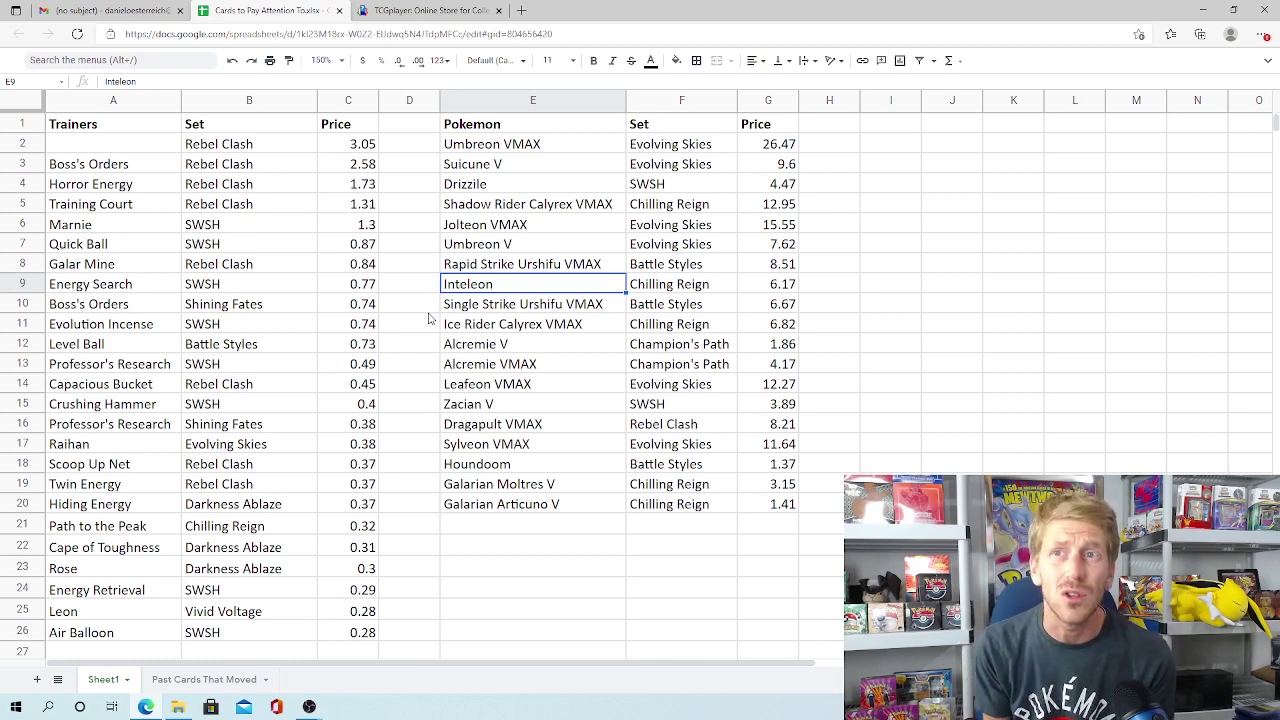
pyautogui.press('Up')
pyautogui.press('Up')
pyautogui.press('Up')
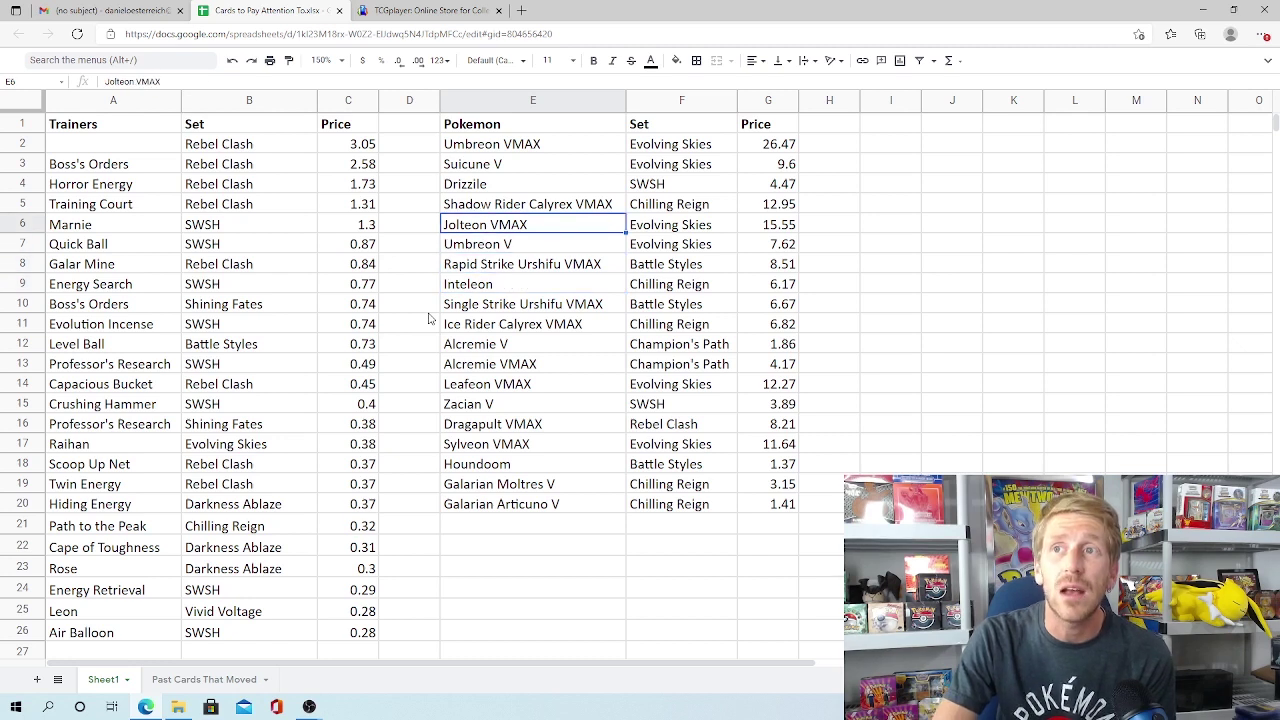
pyautogui.press('Down')
pyautogui.press('Up')
pyautogui.press('Up')
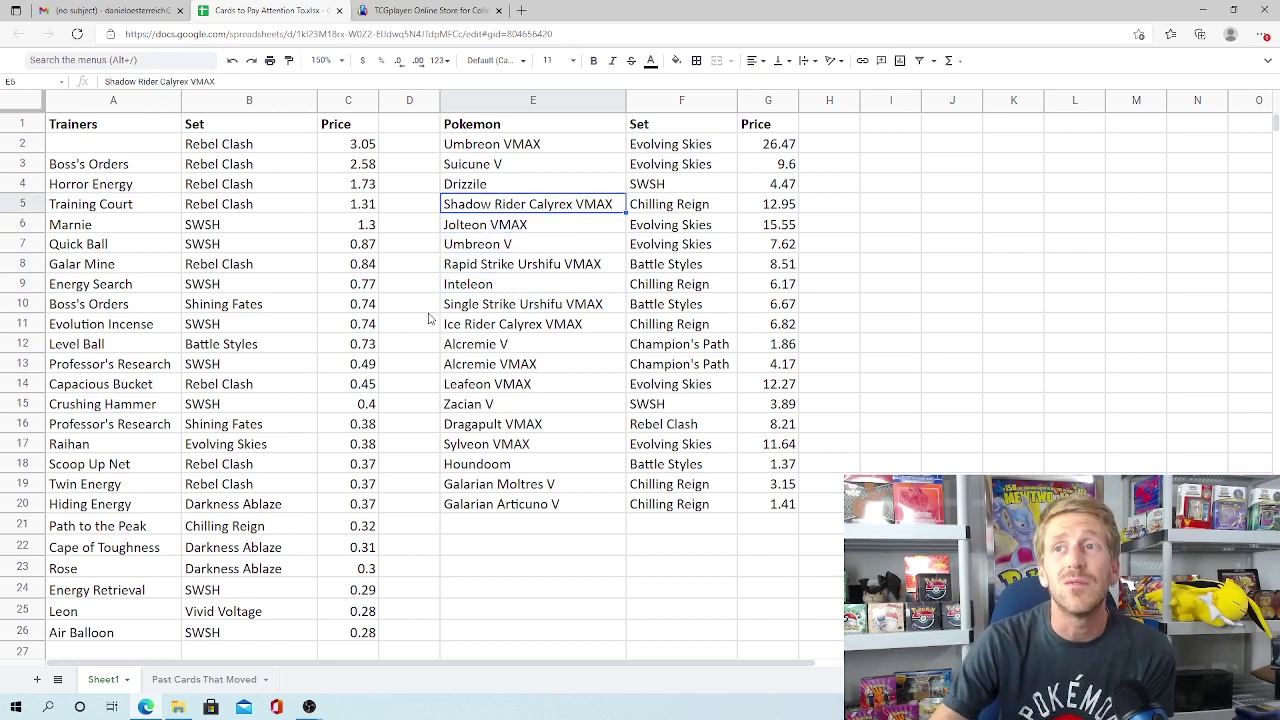
pyautogui.press('Up')
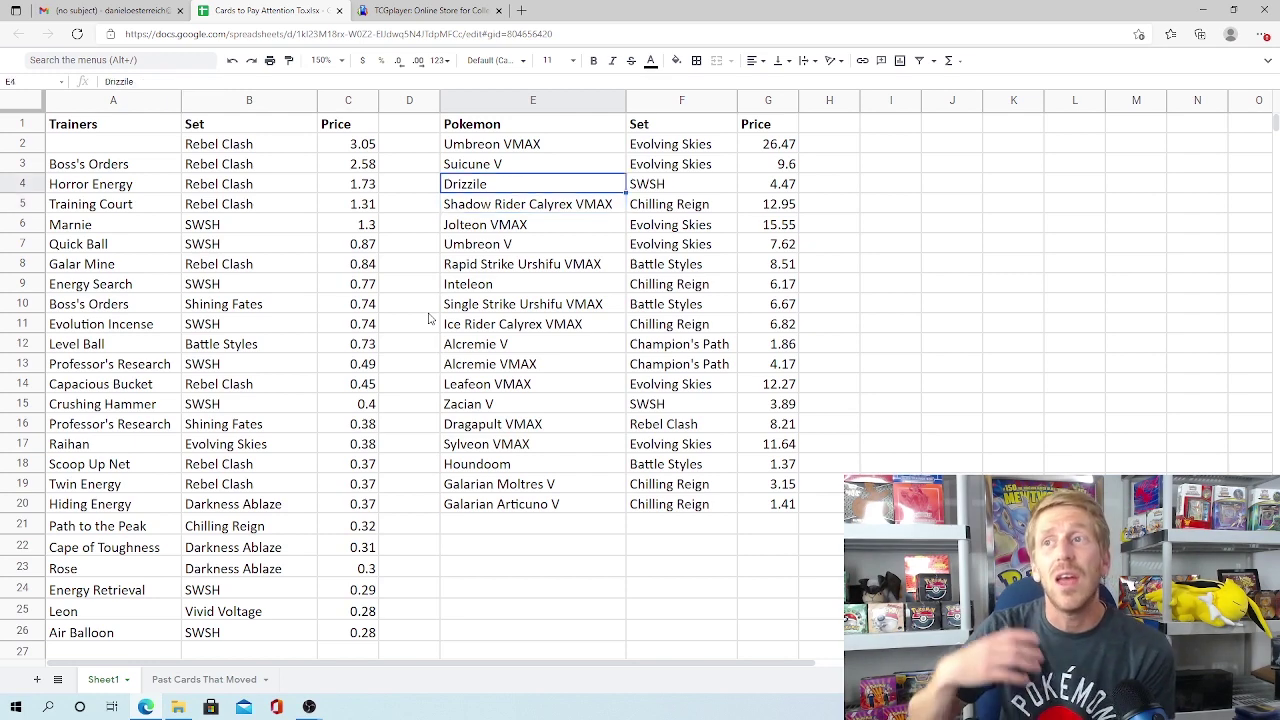
pyautogui.press('Down')
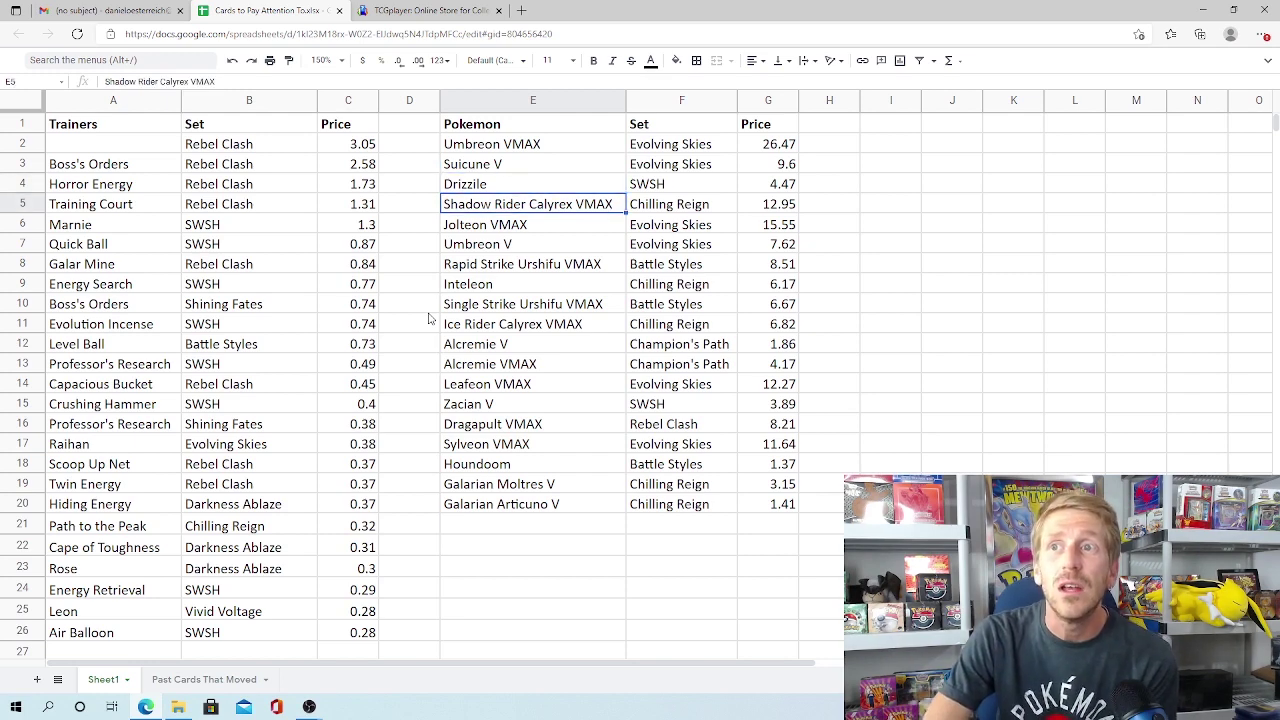
pyautogui.press('Down')
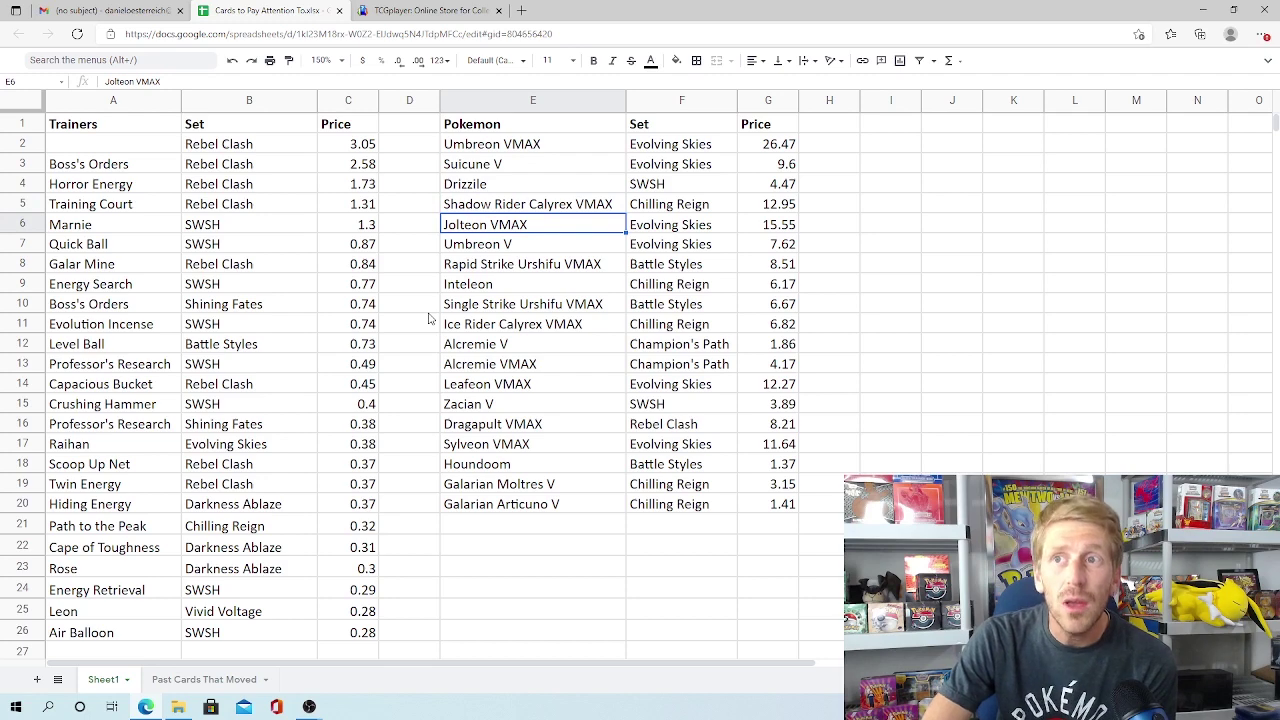
# Go through the Pokemon cards one by one from Umbreon V to Single Strike Urshifu VMAX.
pyautogui.press('Down')
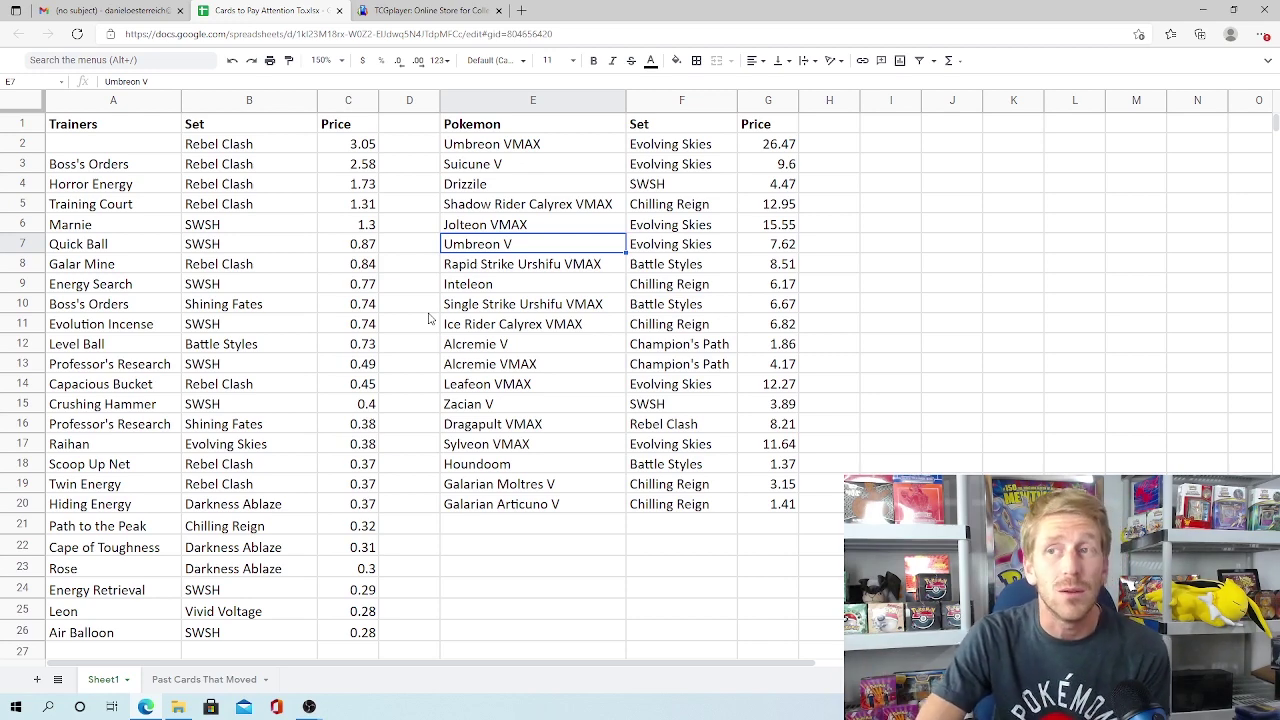
pyautogui.press('Down')
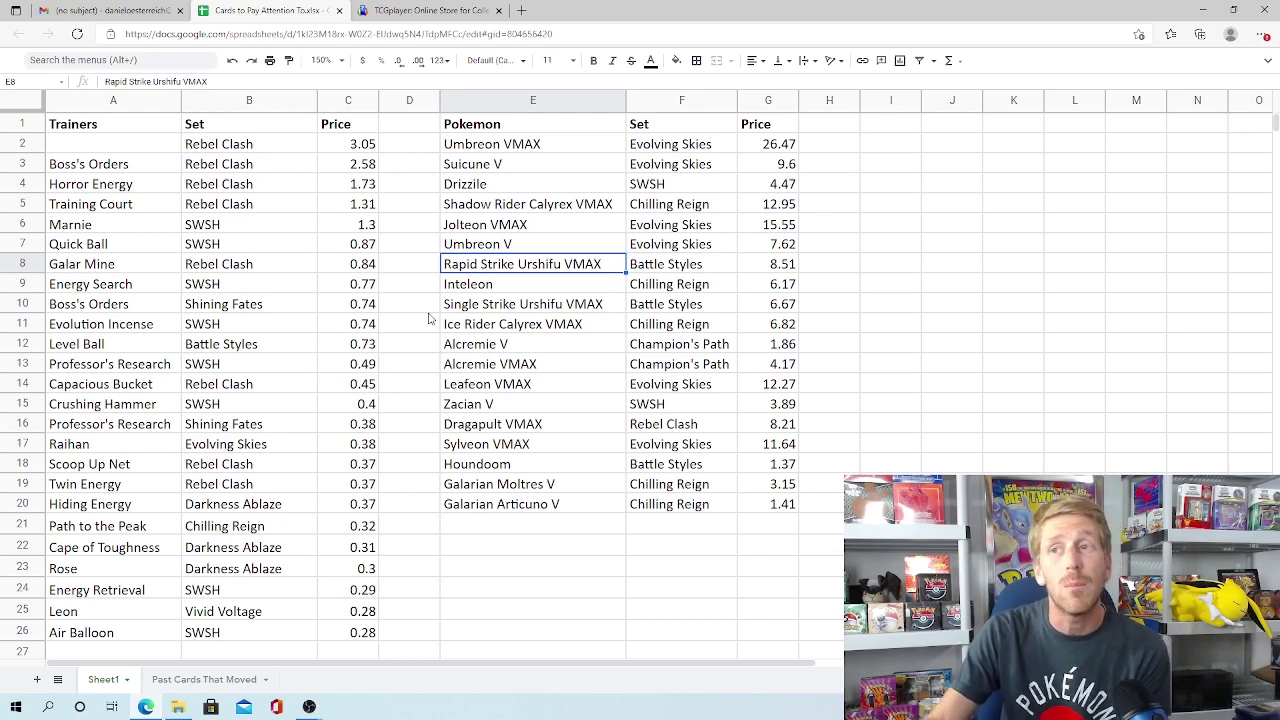
pyautogui.press('Down')
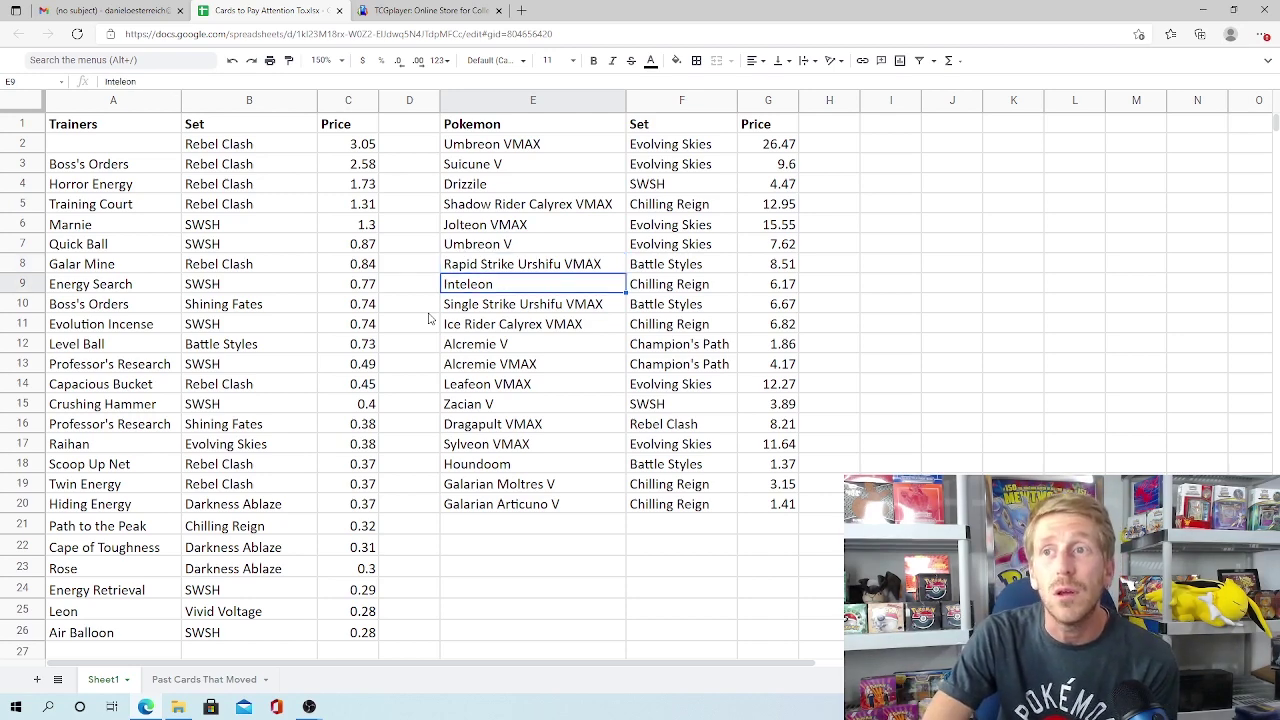
pyautogui.press('Down')
pyautogui.press('Up')
pyautogui.press('Down')
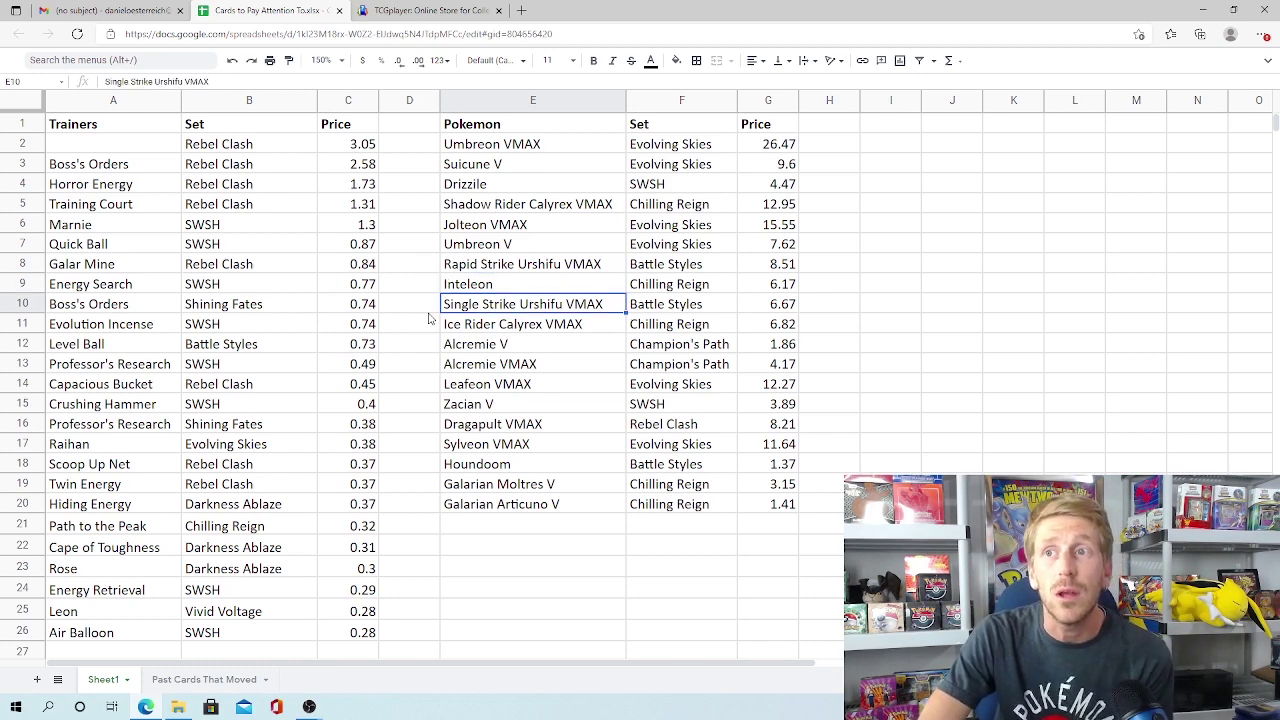
pyautogui.press('Right')
pyautogui.press('Left')
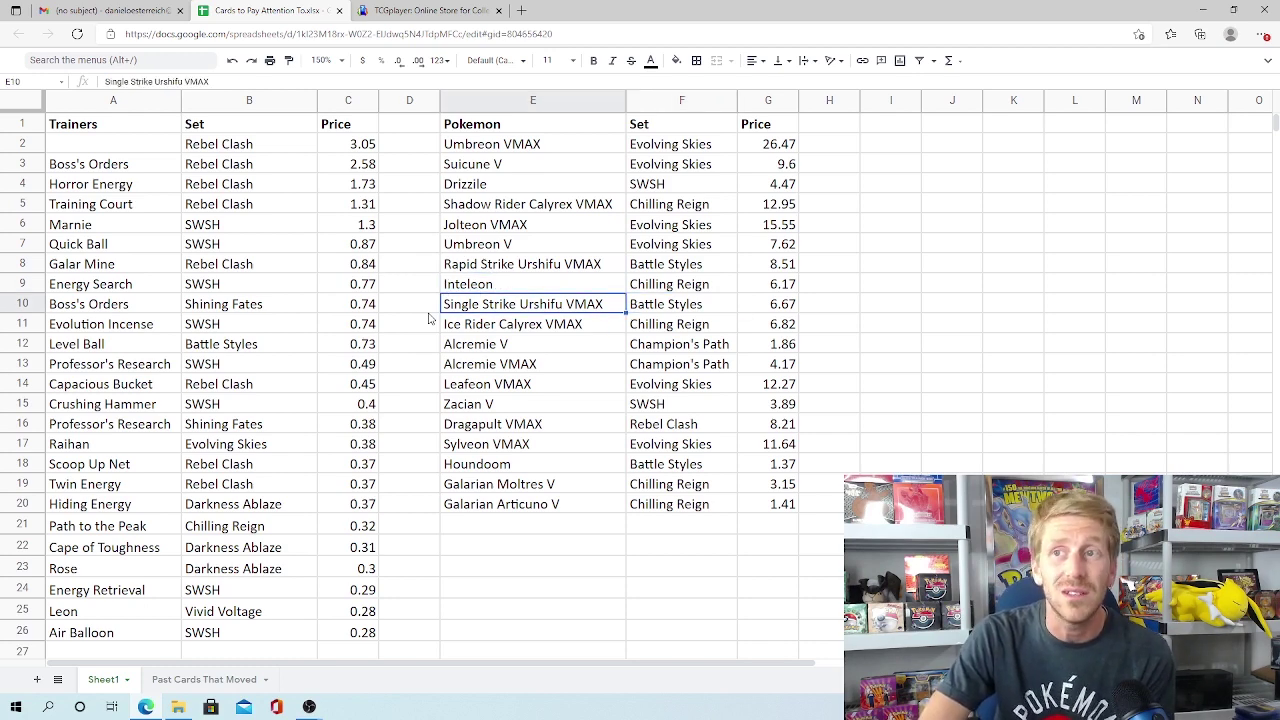
# Continue down the Pokemon list from Ice Rider Calyrex VMAX to Zacian V.
pyautogui.press('Down')
pyautogui.press('Down')
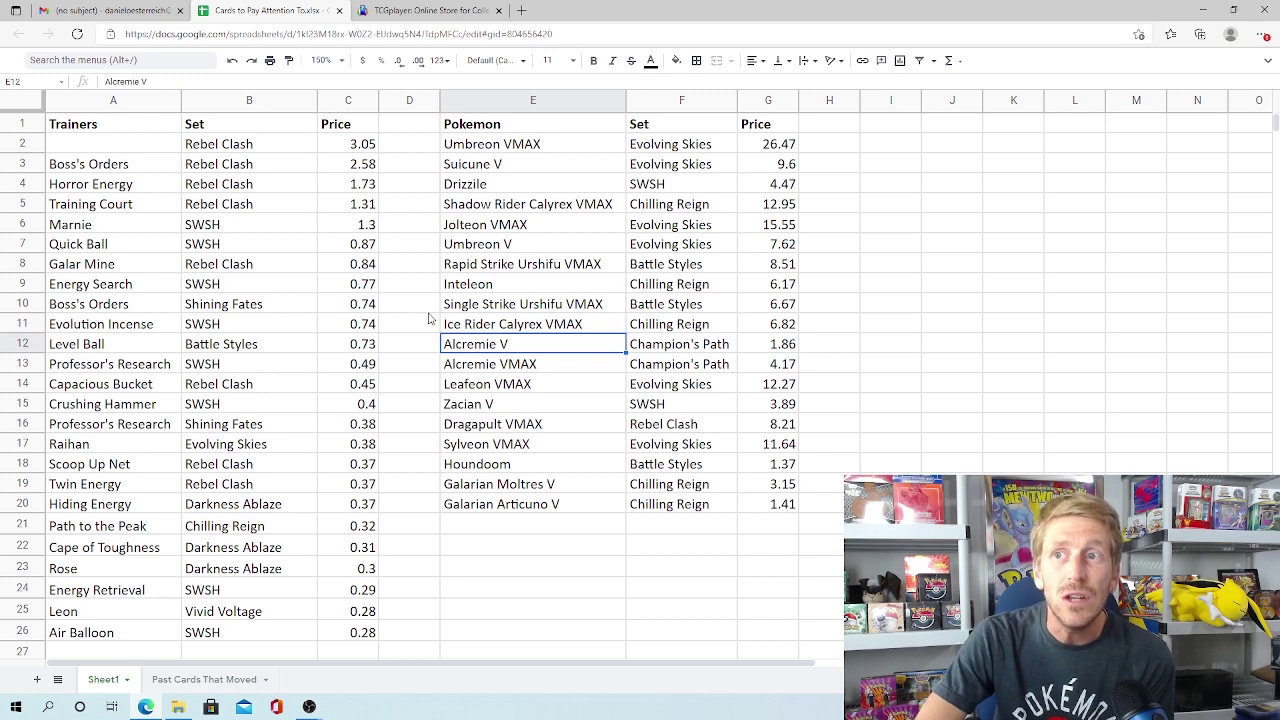
pyautogui.press('Down')
pyautogui.press('Down')
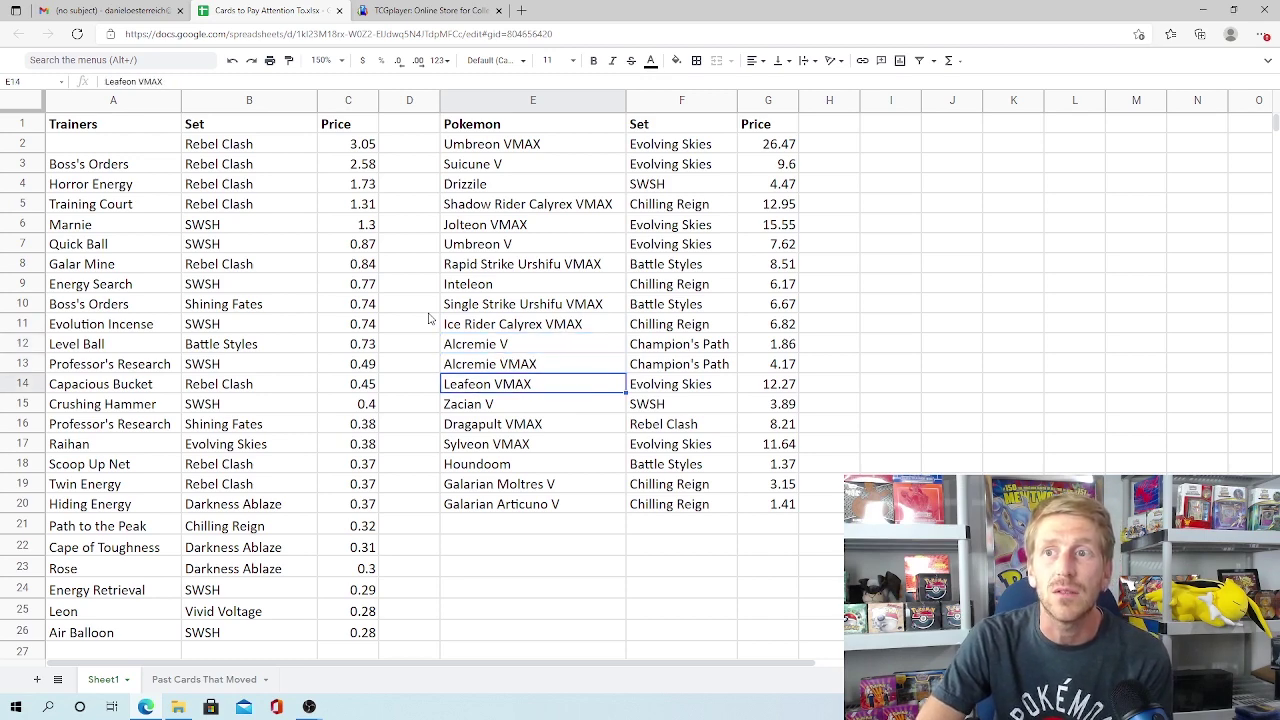
pyautogui.press('Down')
pyautogui.press('Up')
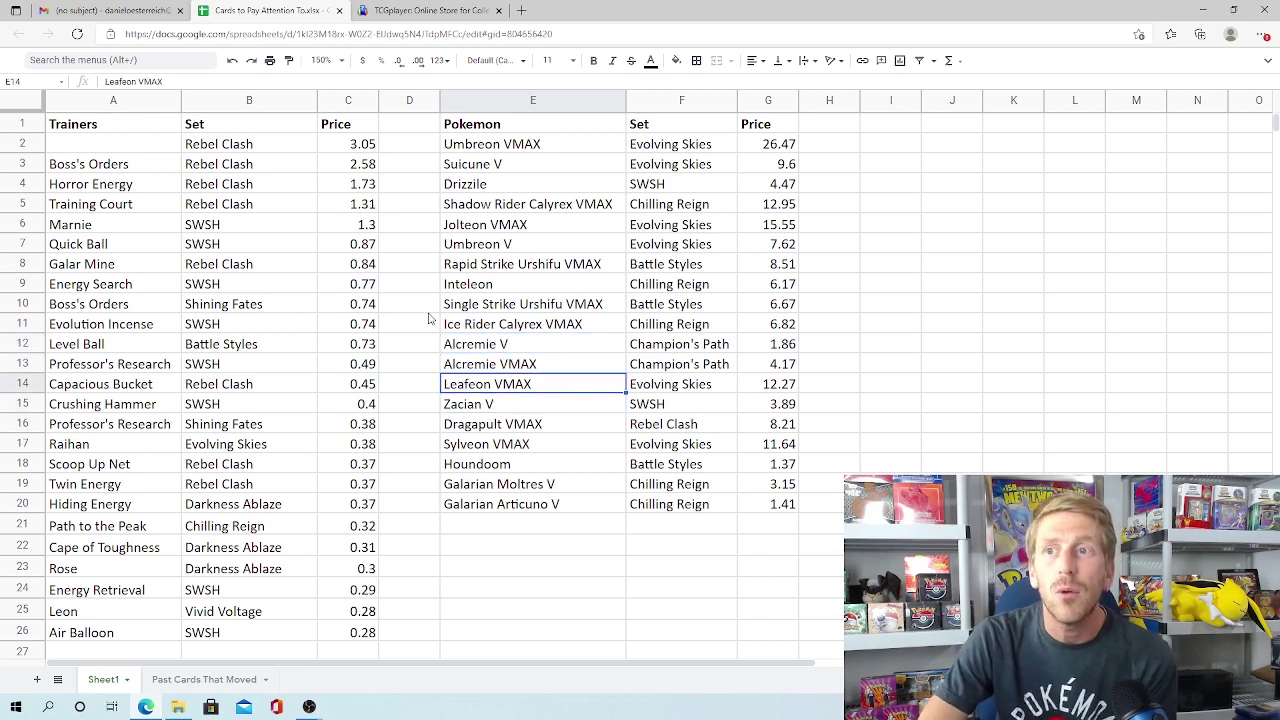
pyautogui.press('Down')
pyautogui.press('Down')
pyautogui.press('Up')
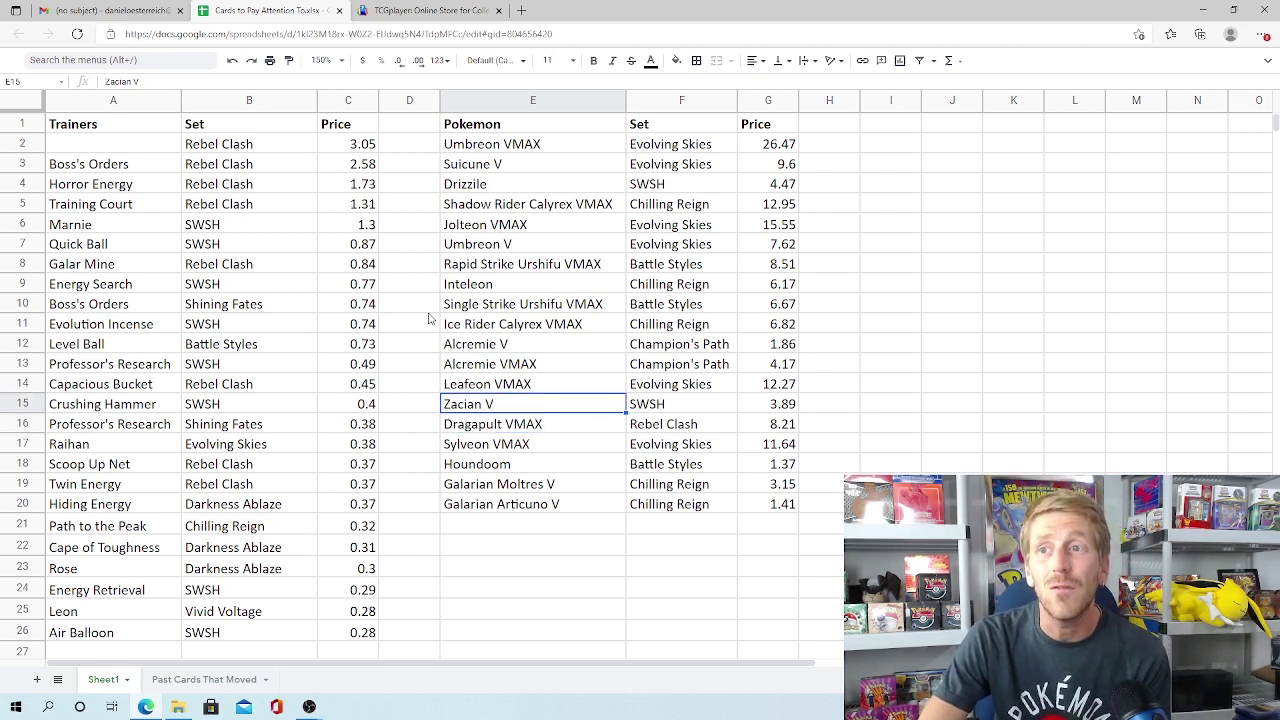
# Review the last Pokemon cards from Dragapult VMAX to Galarian Articuno V.
pyautogui.press('Down')
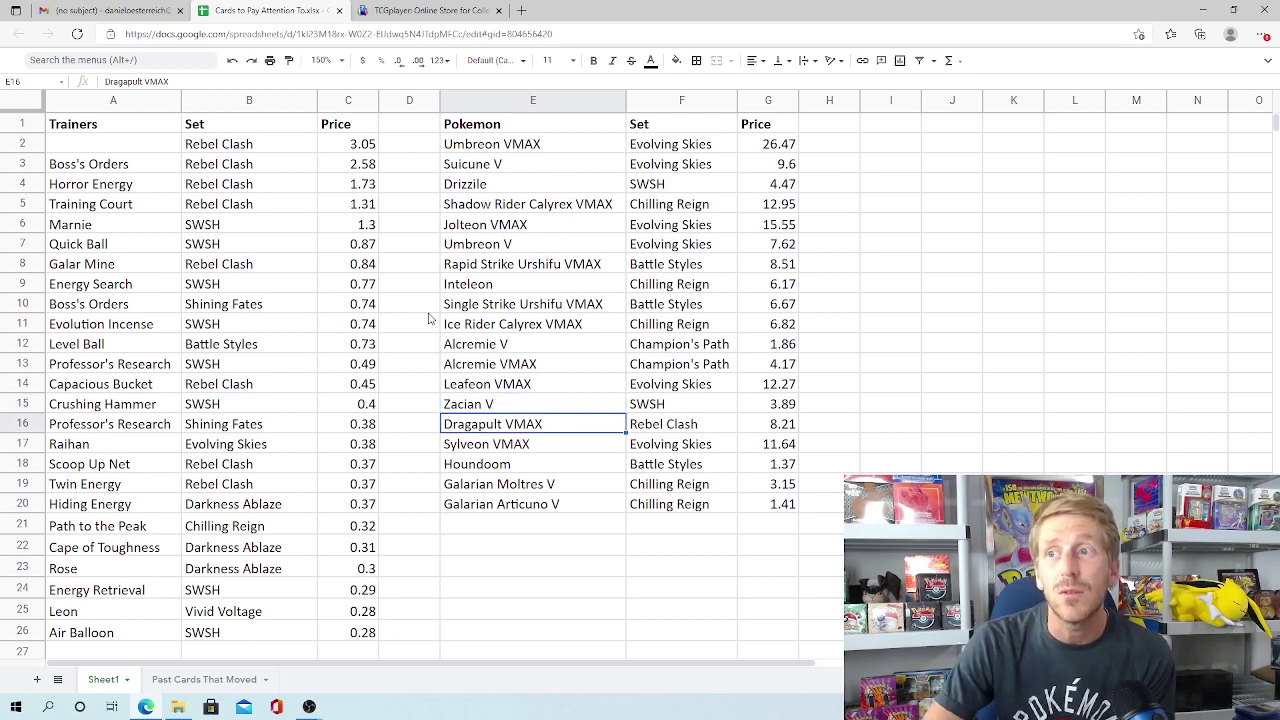
pyautogui.press('Down')
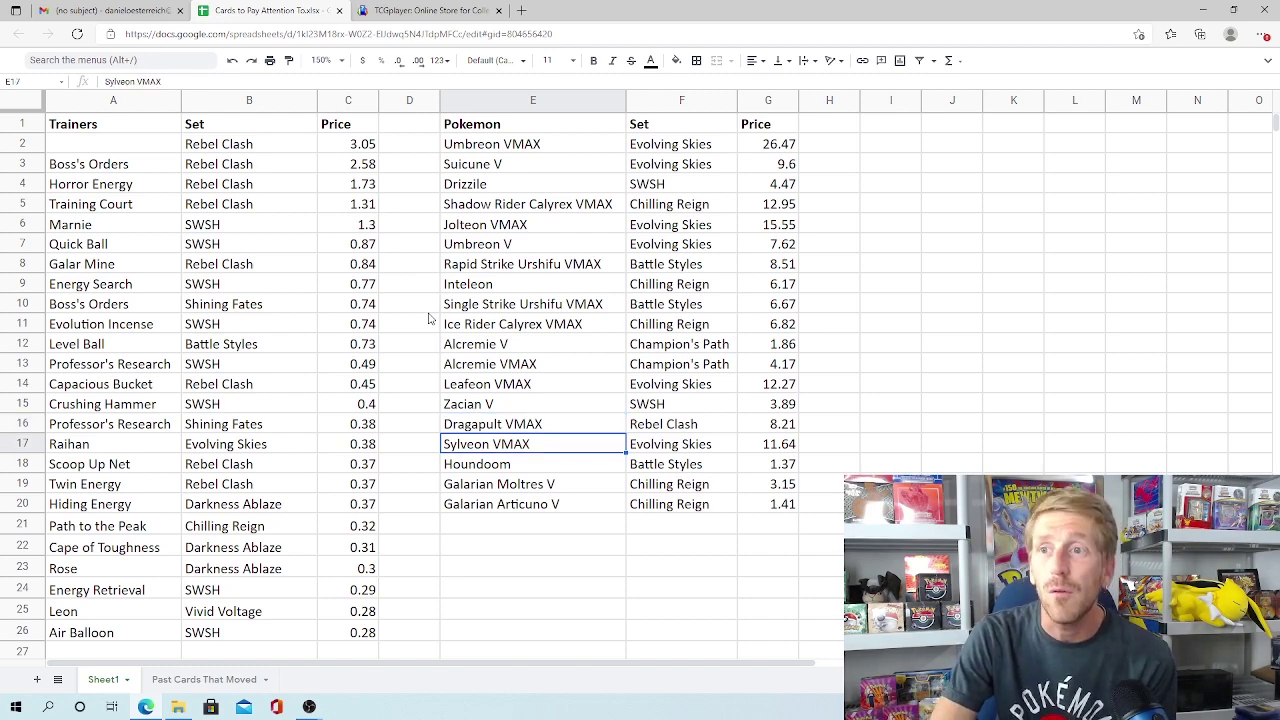
pyautogui.press('Down')
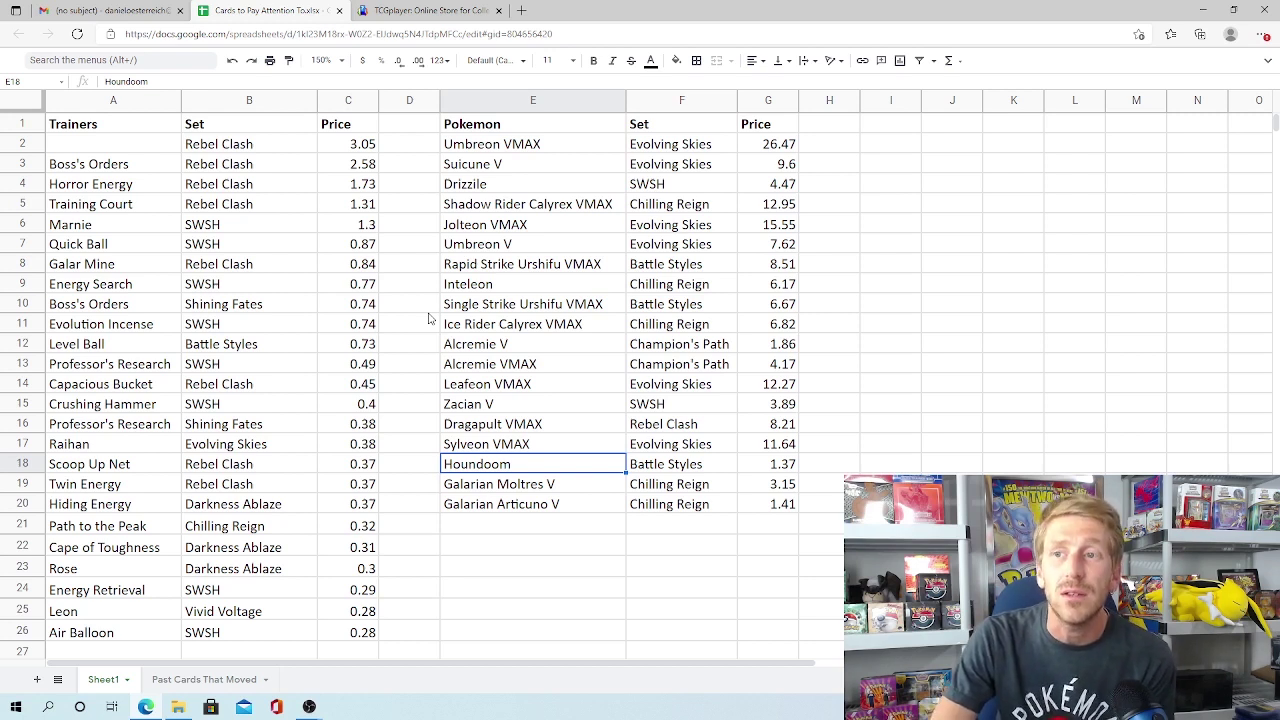
pyautogui.press('Down')
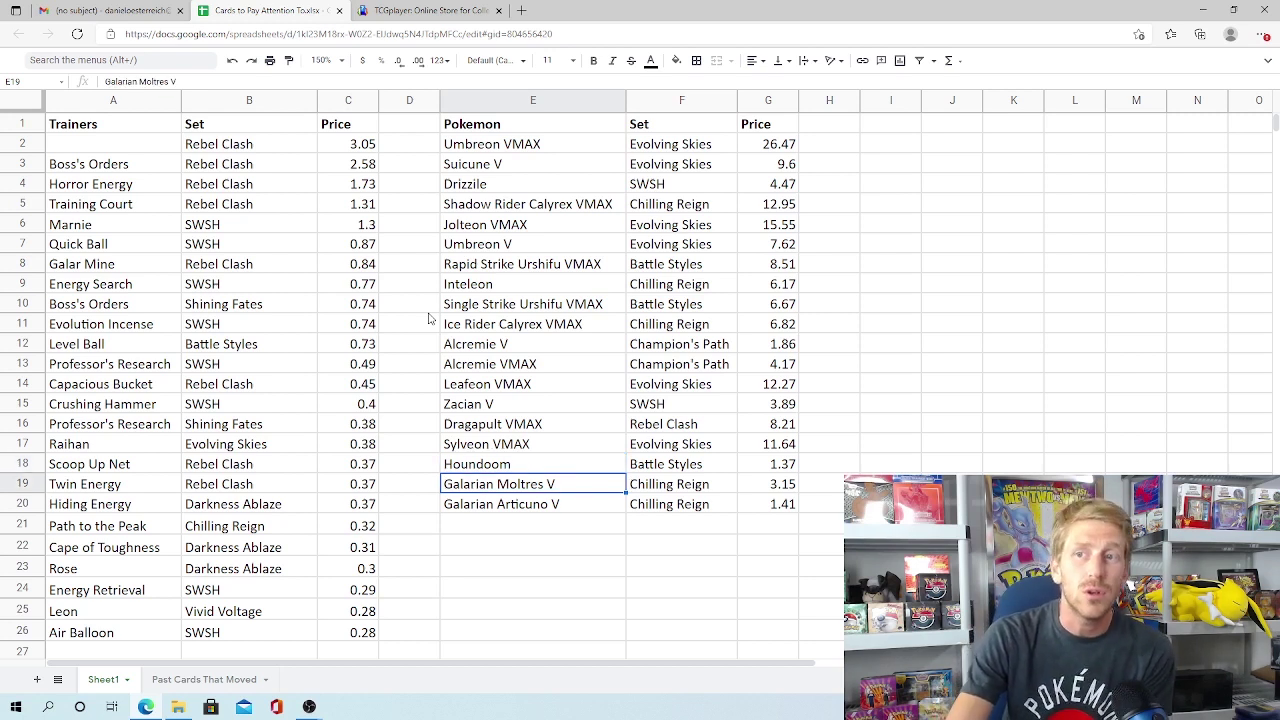
pyautogui.press('Down')
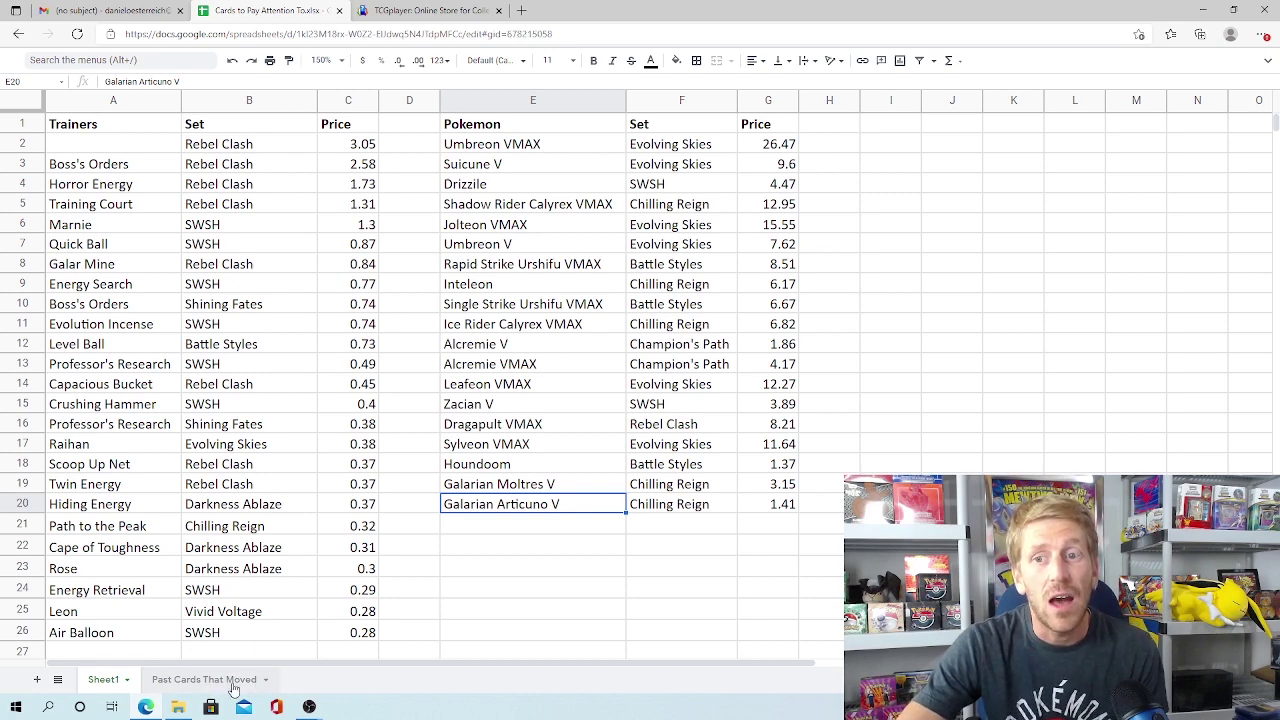
# Open the Past Cards That Moved sheet and examine the first trainer and Pokemon entries.
pyautogui.click(228, 683)
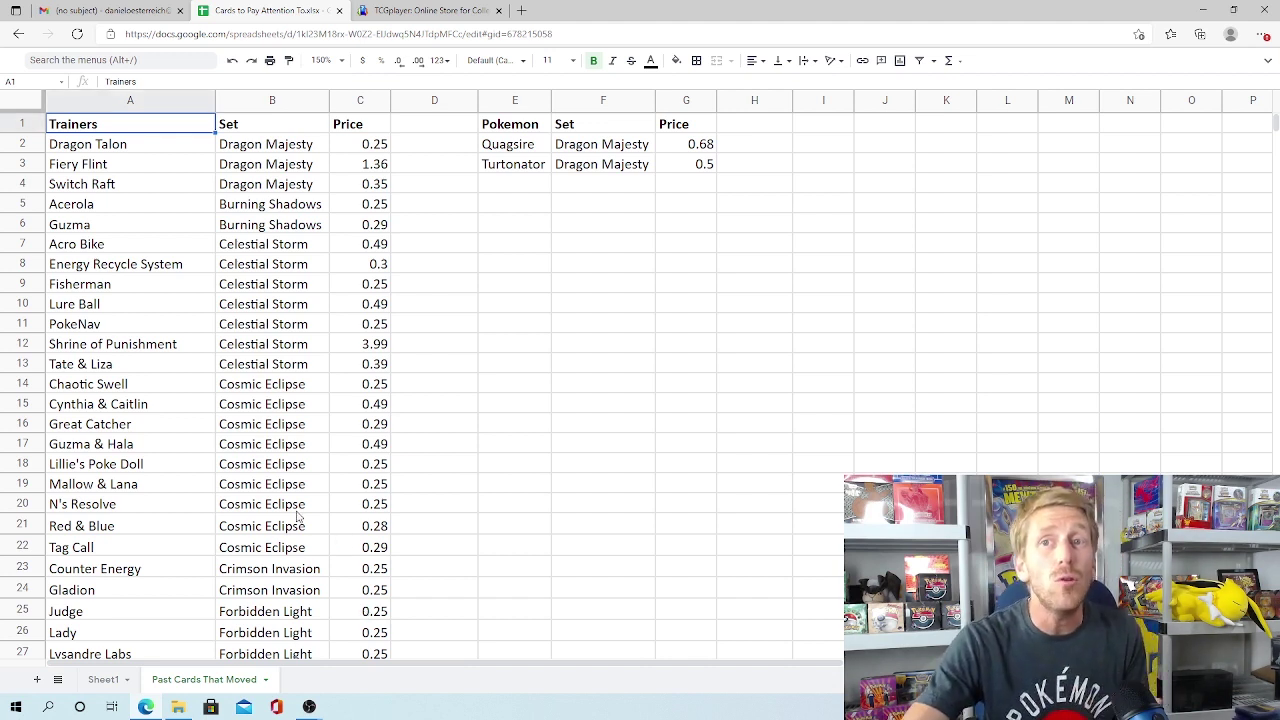
pyautogui.scroll(-1, 267, 535)
pyautogui.scroll(1, 267, 535)
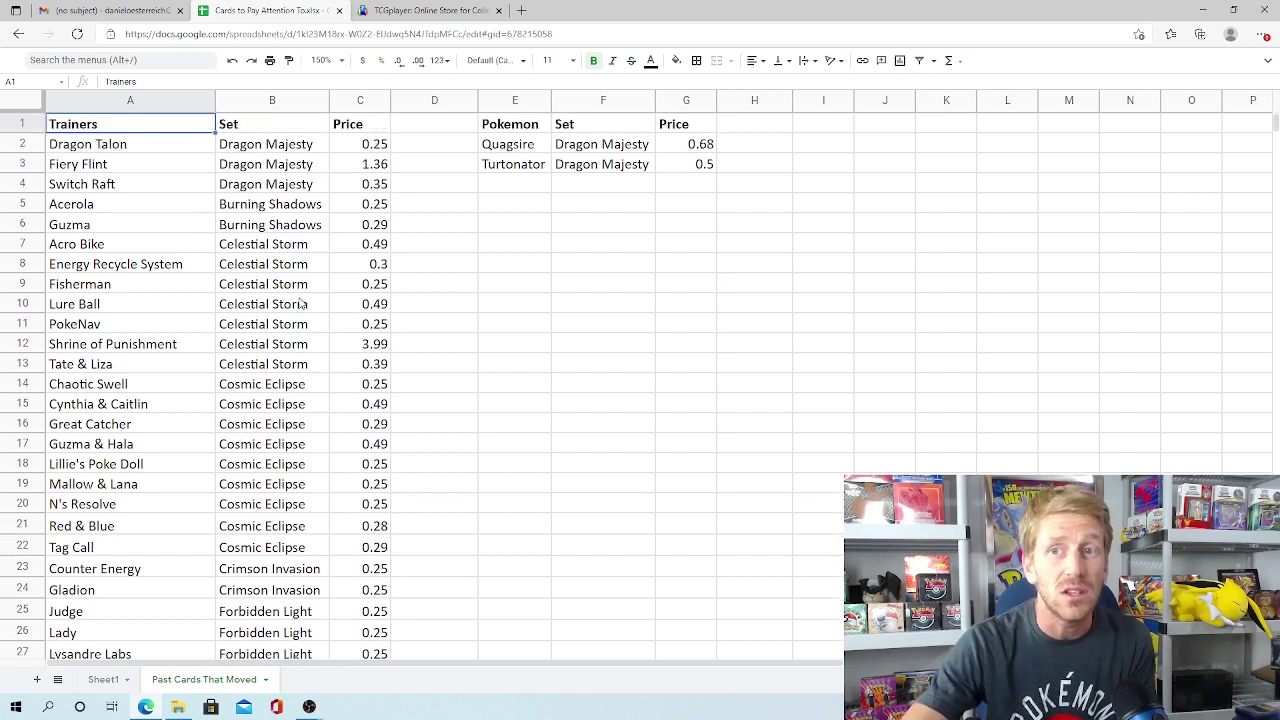
pyautogui.scroll(-1, 301, 303)
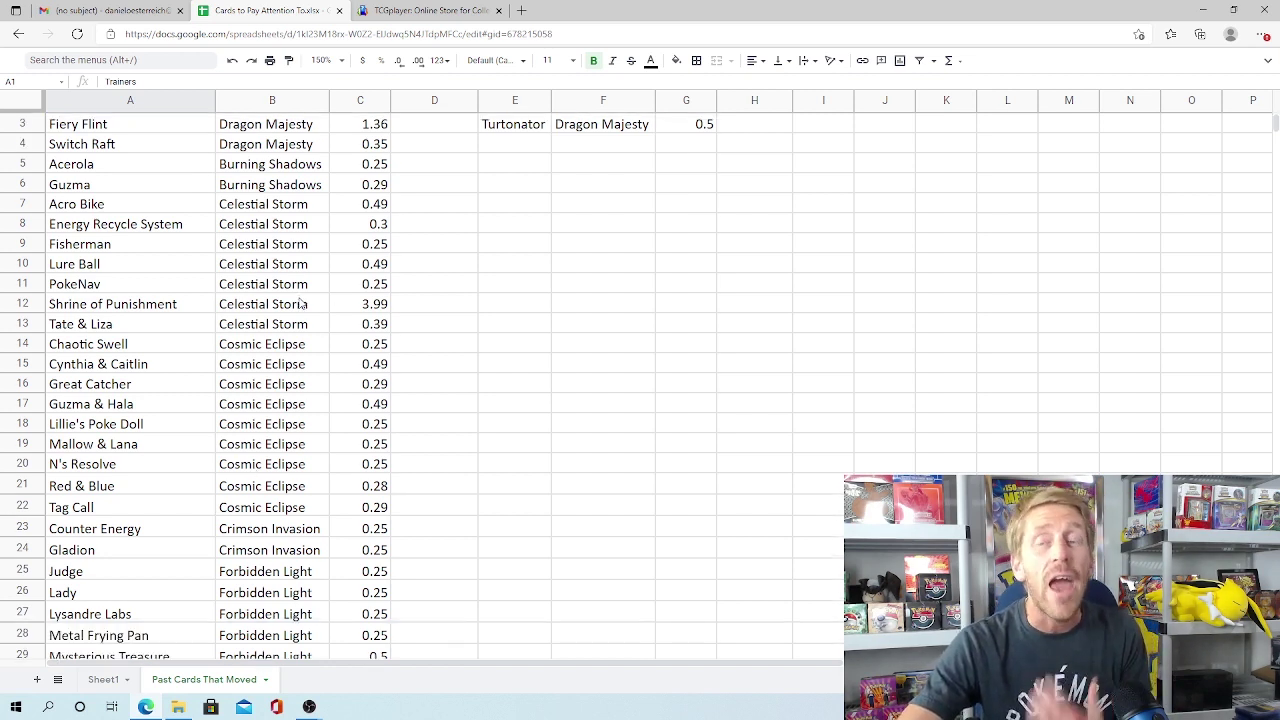
pyautogui.scroll(-1, 301, 303)
pyautogui.scroll(2, 301, 303)
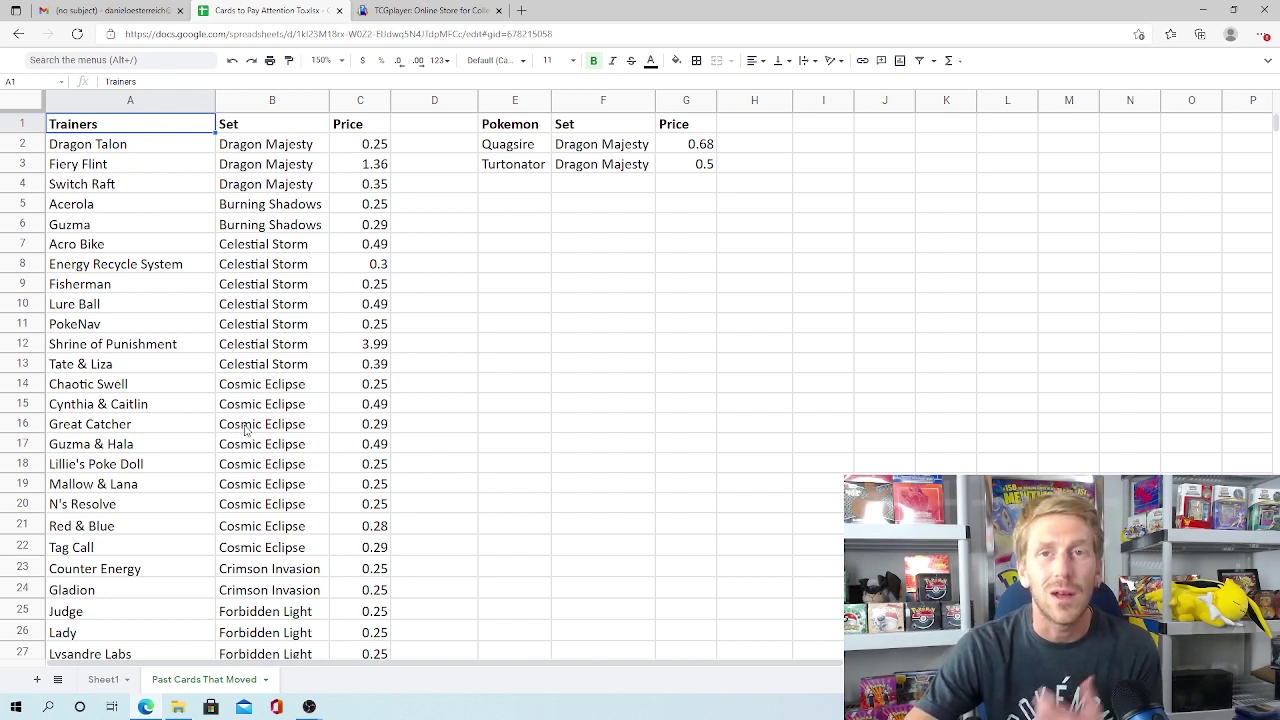
# Look through the past trainer cards and prices down to Pokemon Communication in row 42.
pyautogui.scroll(-1, 288, 397)
pyautogui.scroll(-1, 288, 397)
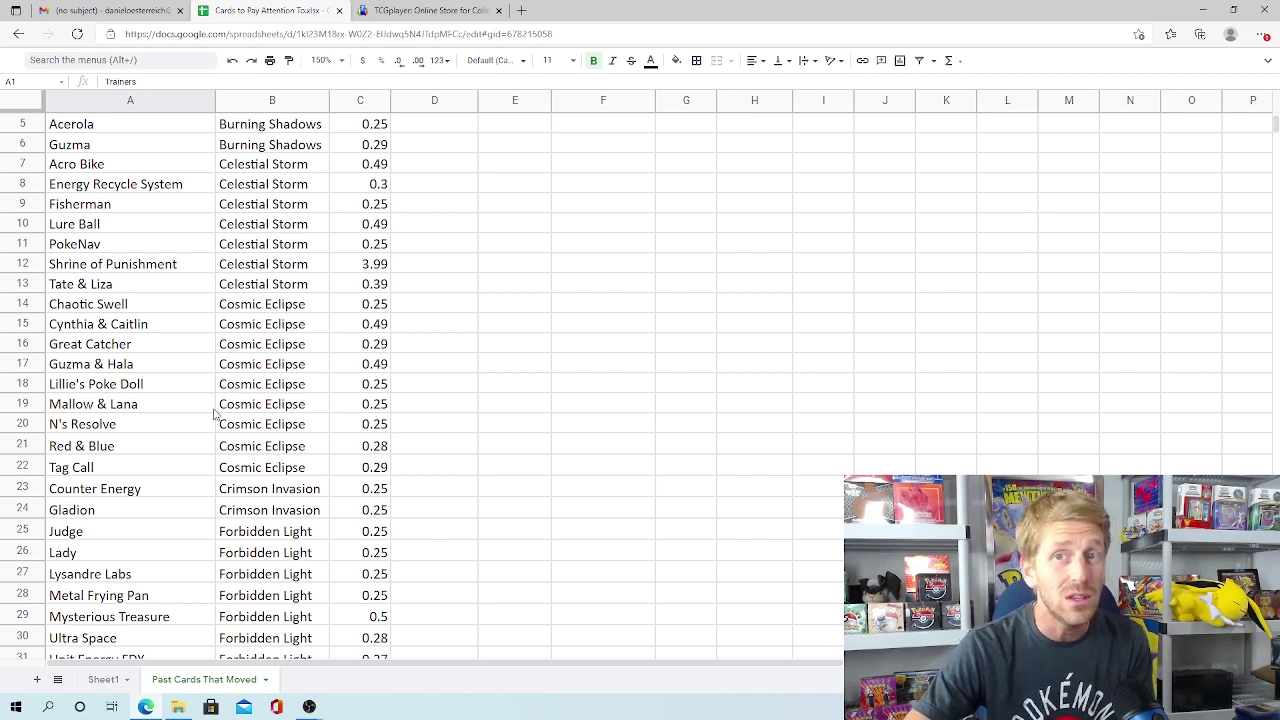
pyautogui.scroll(-5, 213, 413)
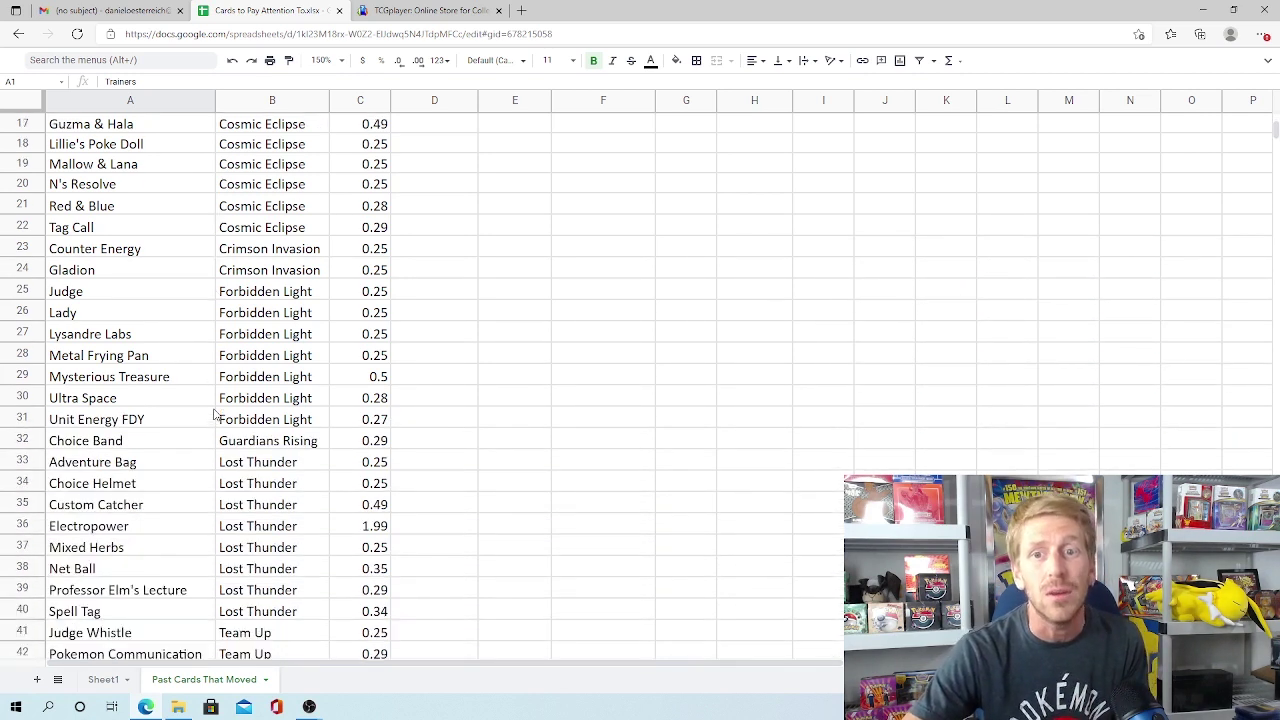
pyautogui.scroll(-1, 213, 413)
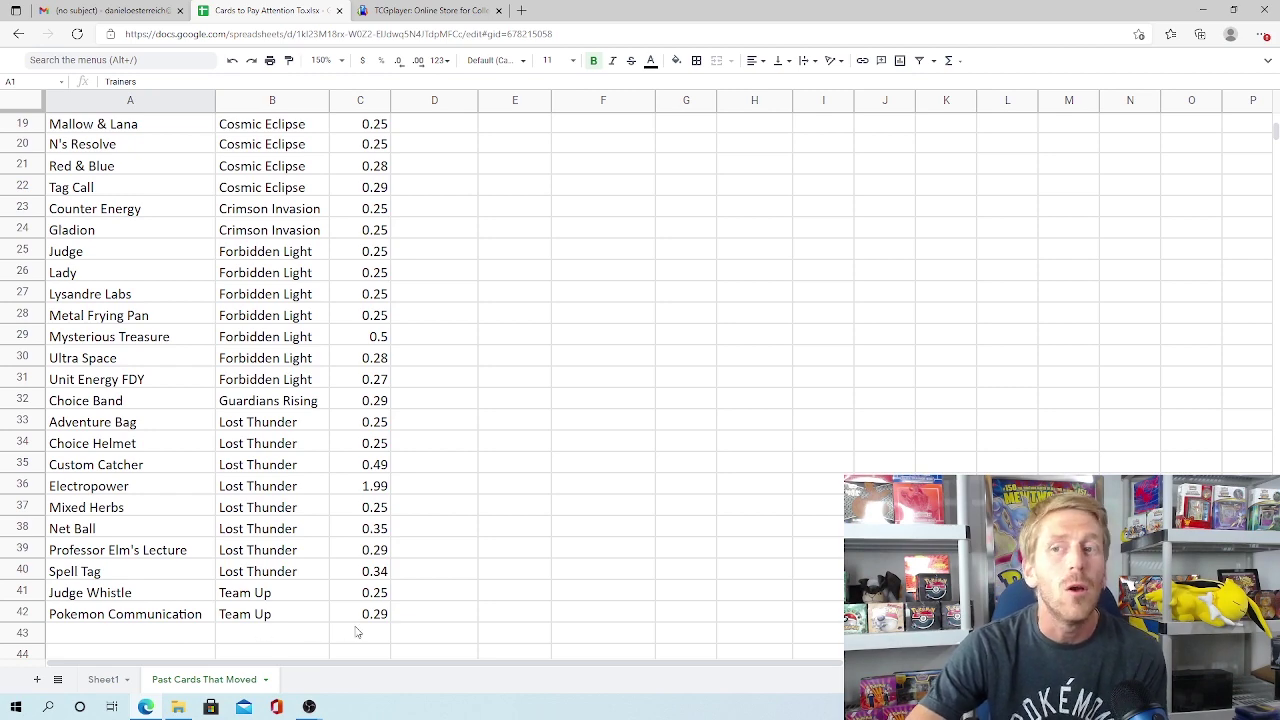
pyautogui.scroll(6, 352, 628)
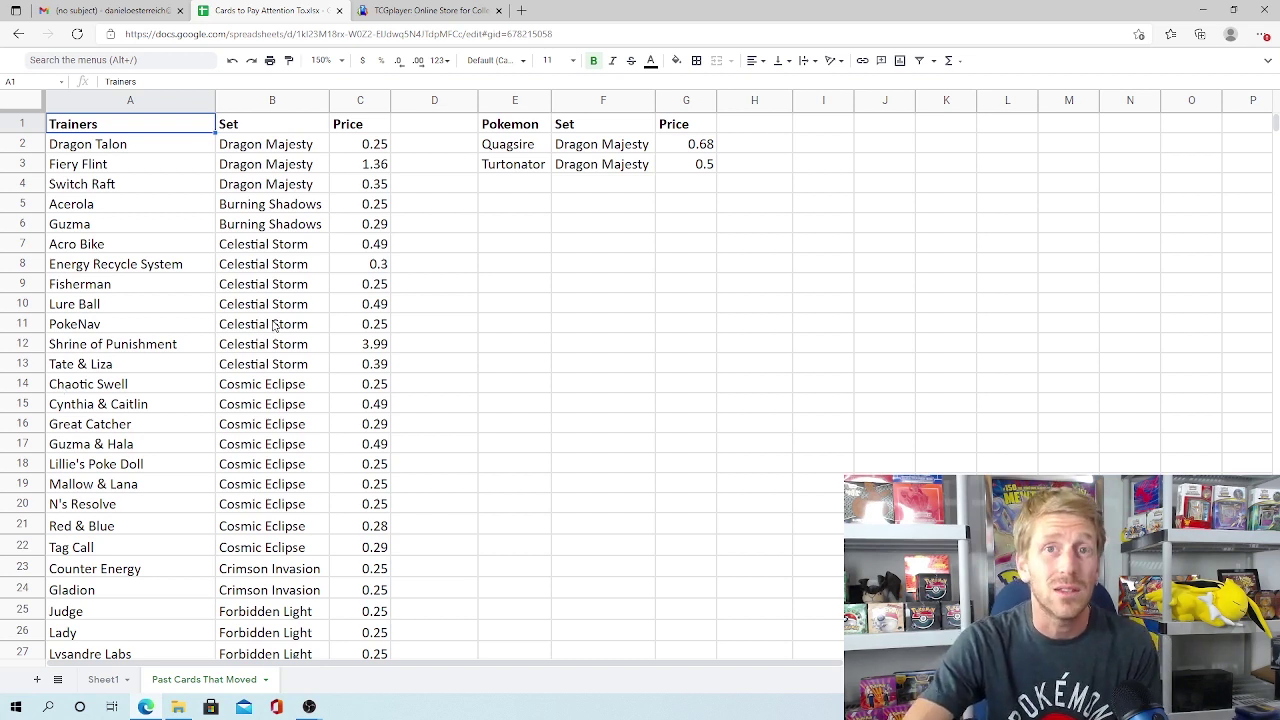
# Examine the July 2020 sales records and the July totals below the past cards, rows 46 to 59.
pyautogui.scroll(-1, 528, 307)
pyautogui.scroll(1, 526, 307)
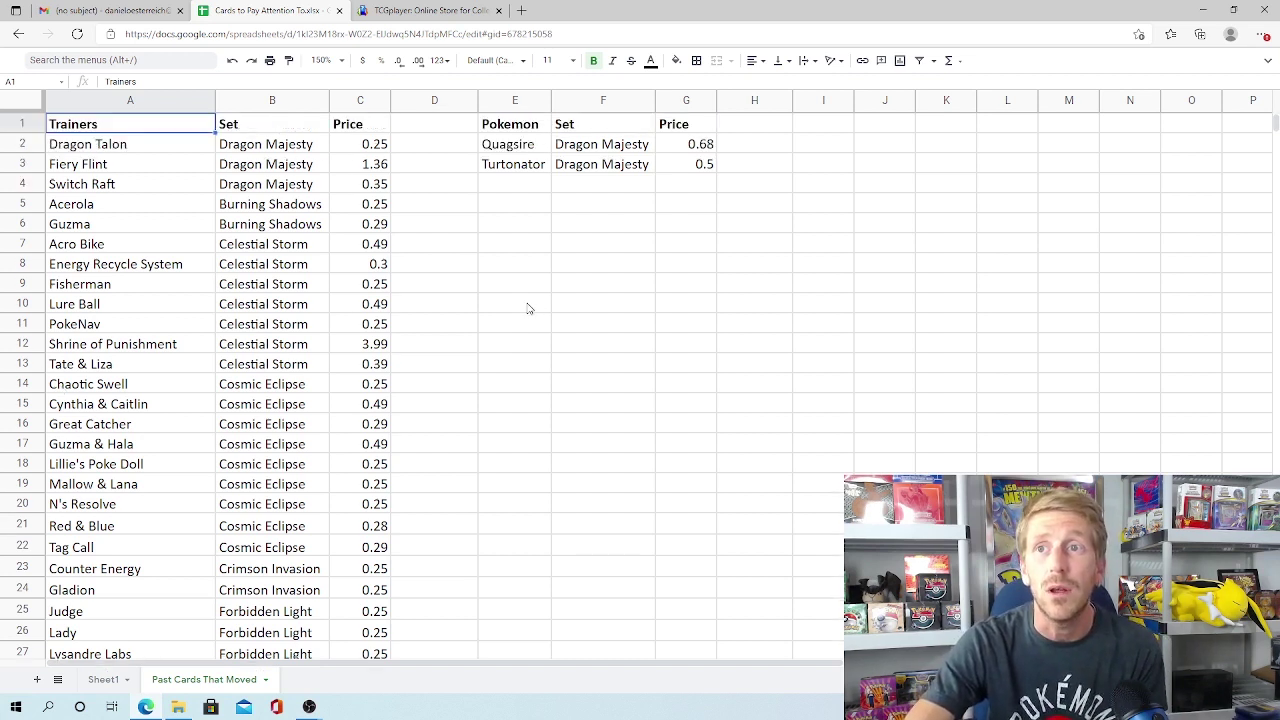
pyautogui.scroll(-2, 529, 309)
pyautogui.scroll(-5, 529, 309)
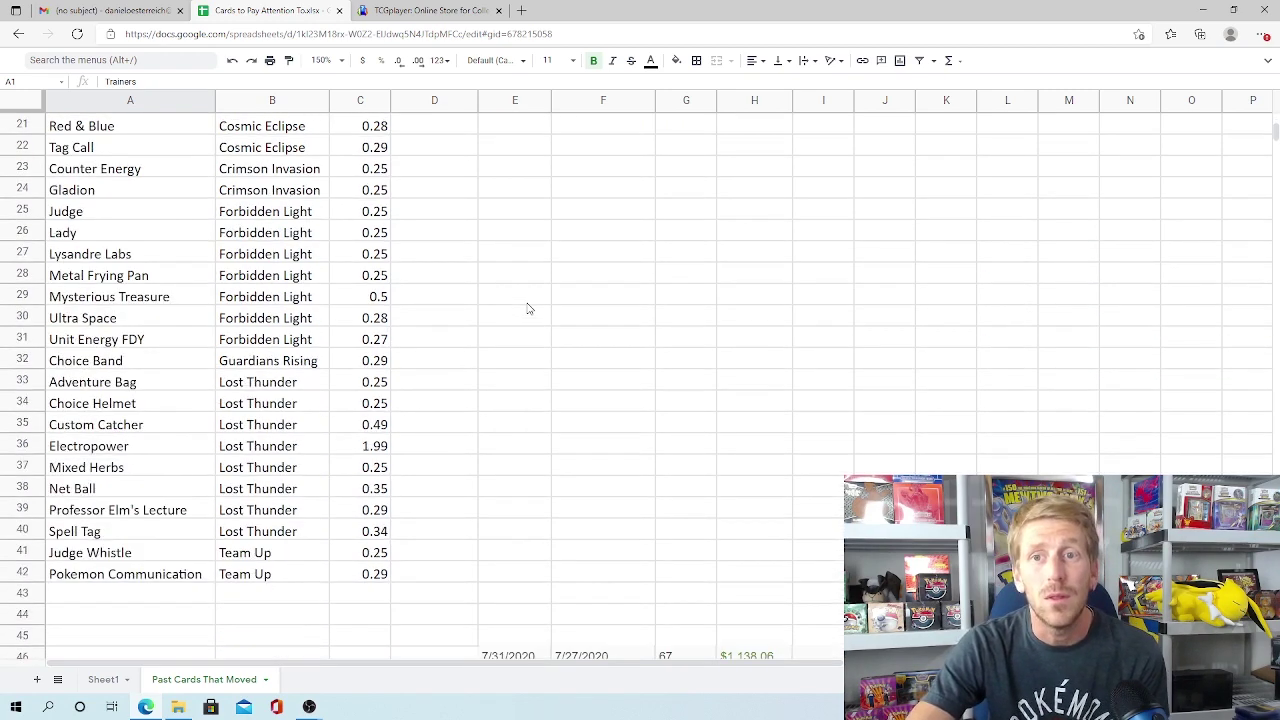
pyautogui.scroll(1, 529, 309)
pyautogui.scroll(-5, 529, 309)
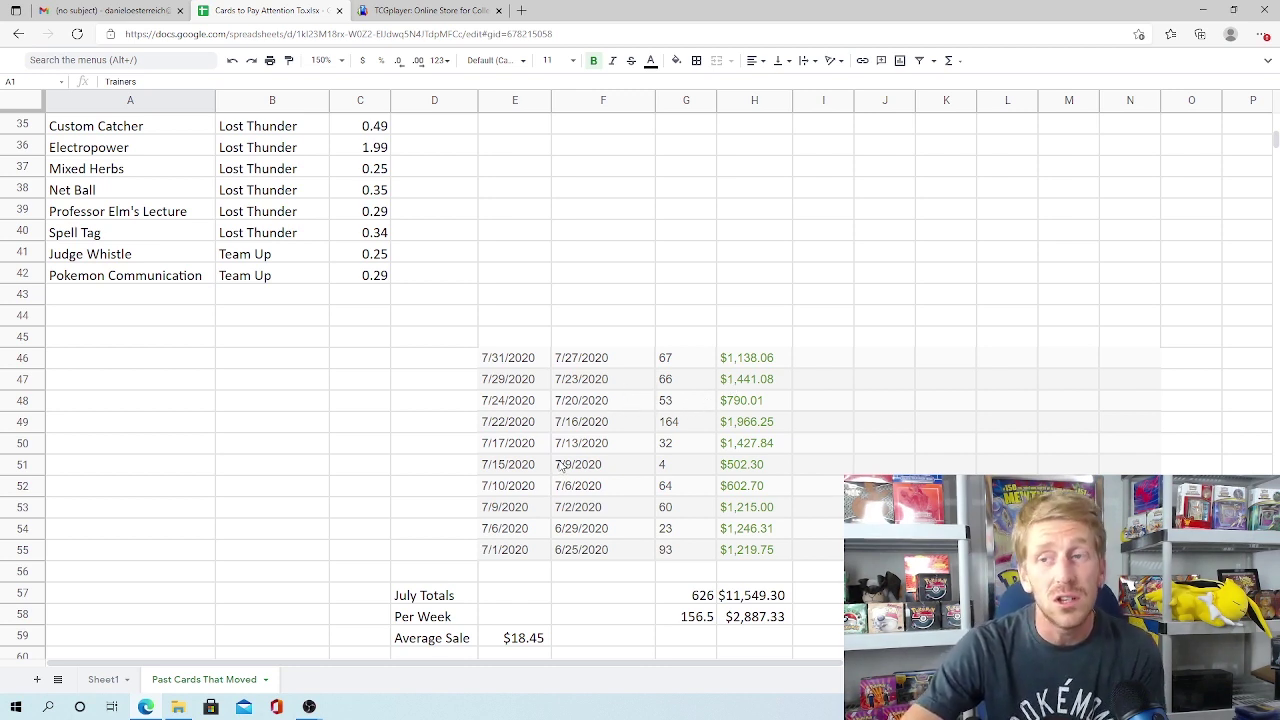
pyautogui.scroll(-1, 569, 483)
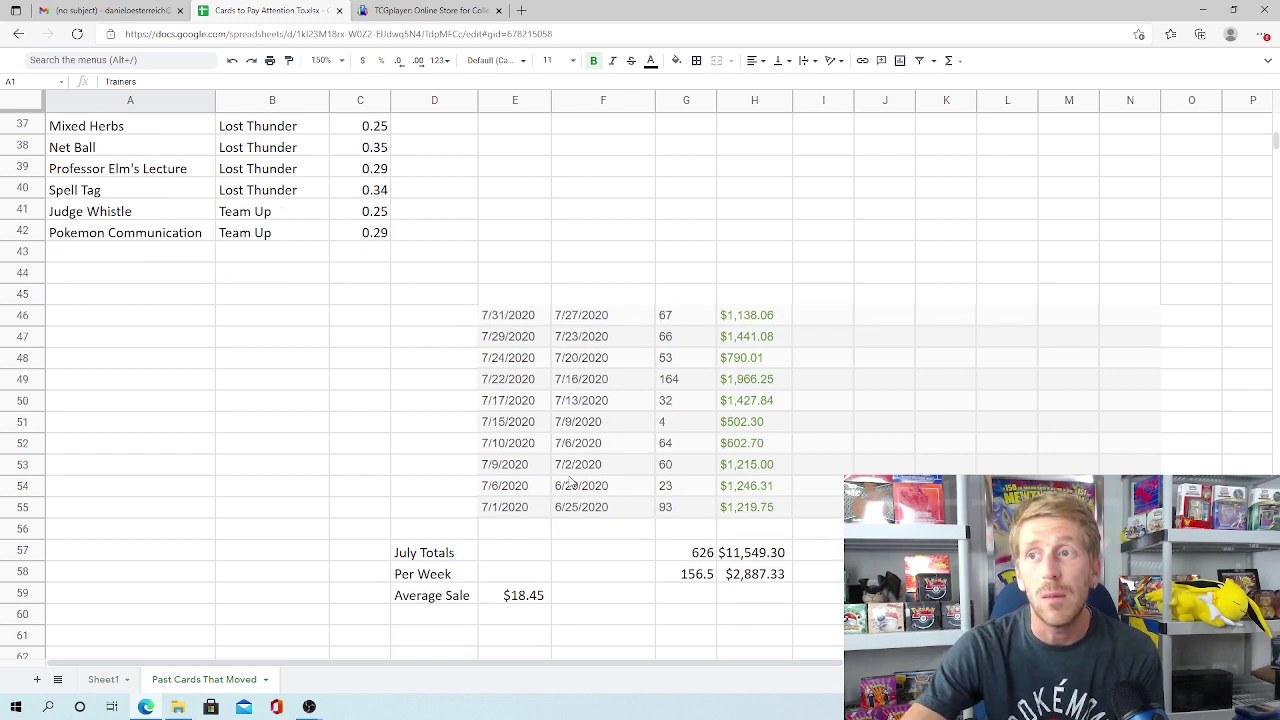
pyautogui.scroll(1, 569, 483)
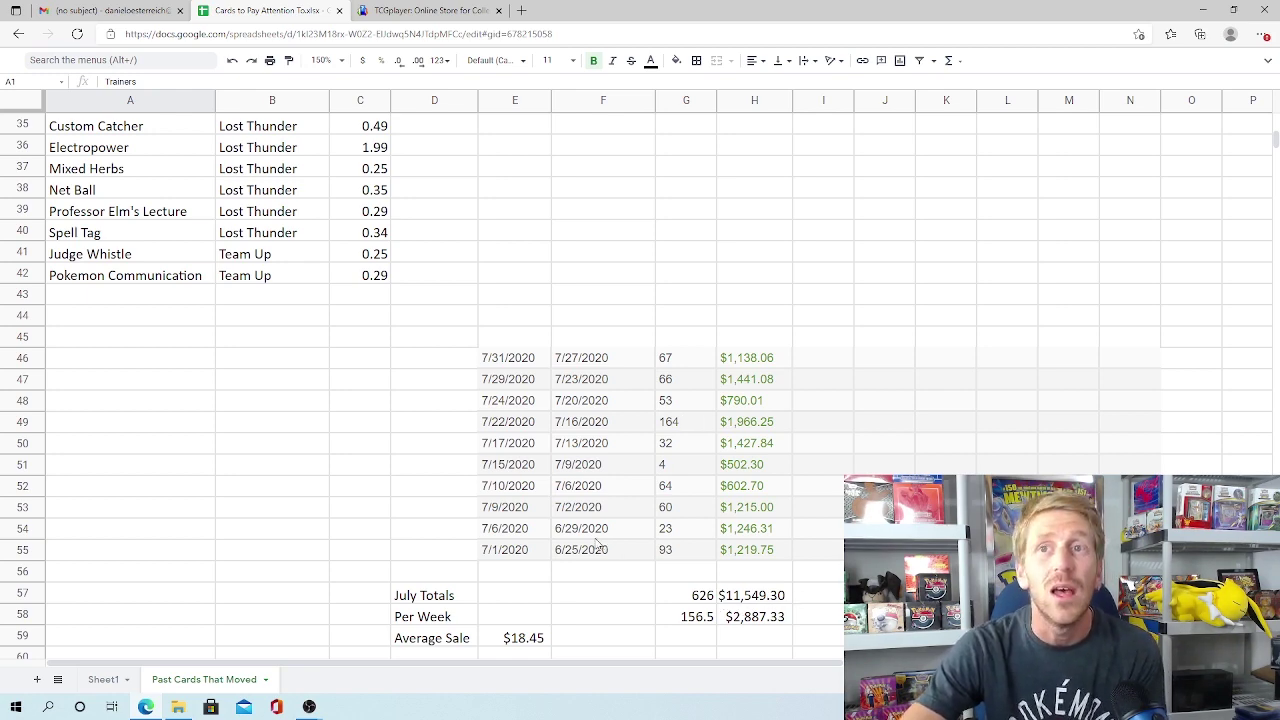
# Return to the start of the past cards list and review the Celestial Storm and Cosmic Eclipse trainers.
pyautogui.scroll(5, 575, 549)
pyautogui.scroll(6, 575, 549)
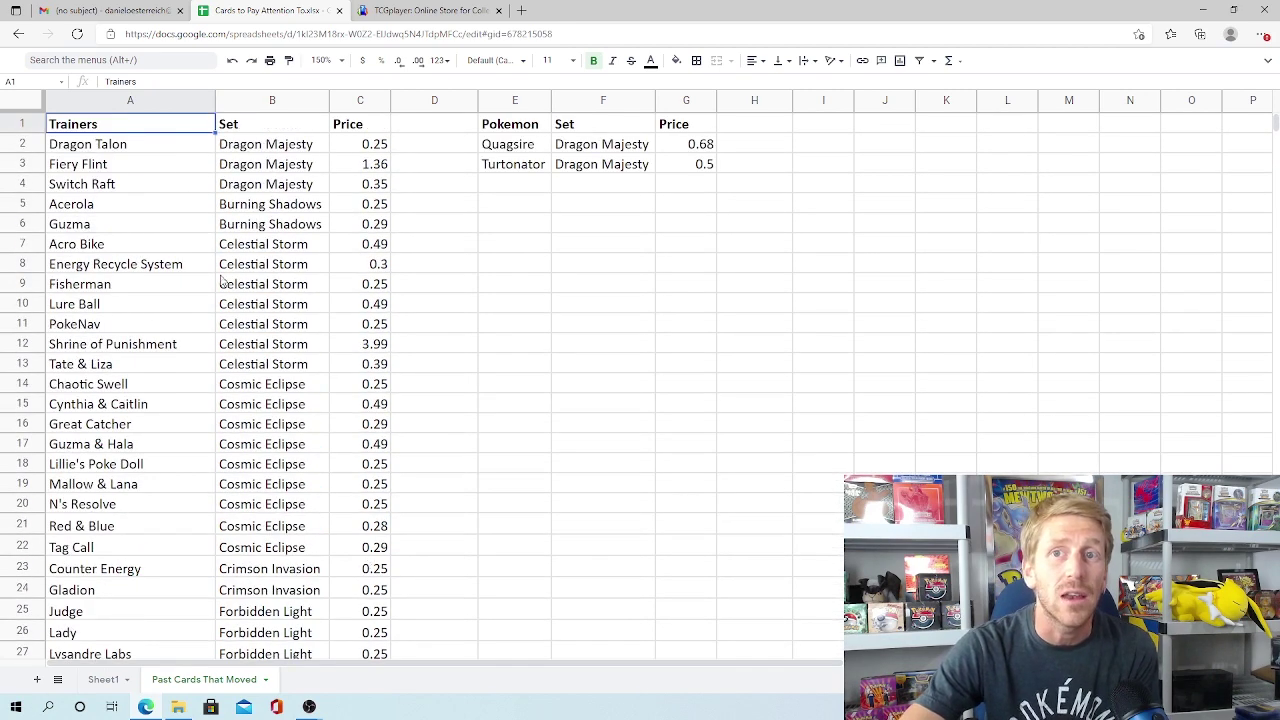
pyautogui.scroll(-1, 392, 462)
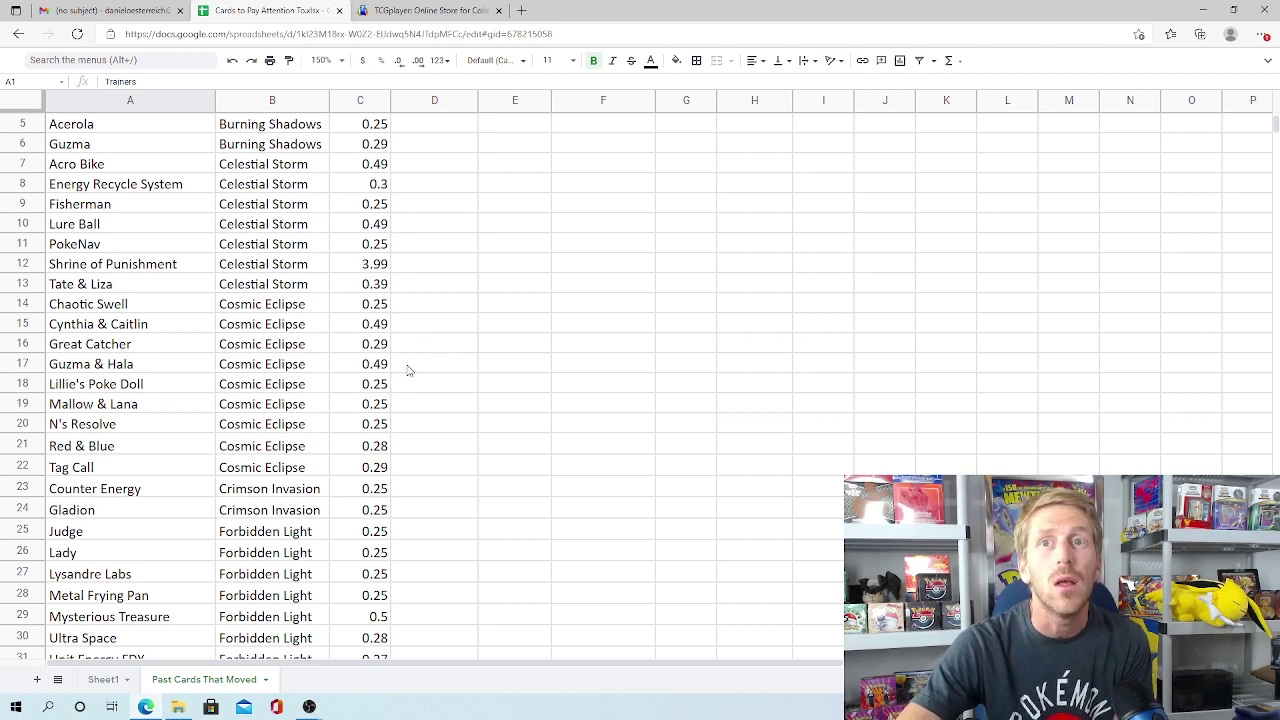
# Review the past trainer cards from the first row down to the July totals, per-week figures and average sale in rows 57 to 59.
pyautogui.scroll(1, 406, 371)
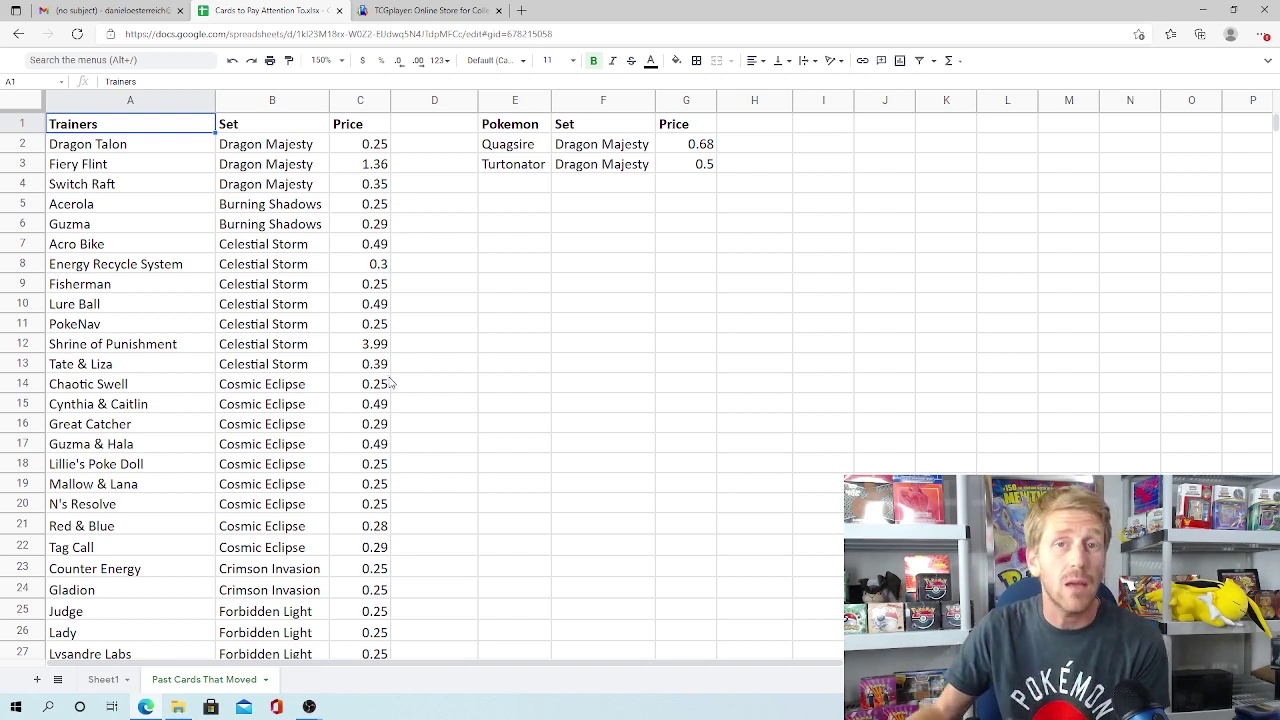
pyautogui.scroll(-7, 392, 381)
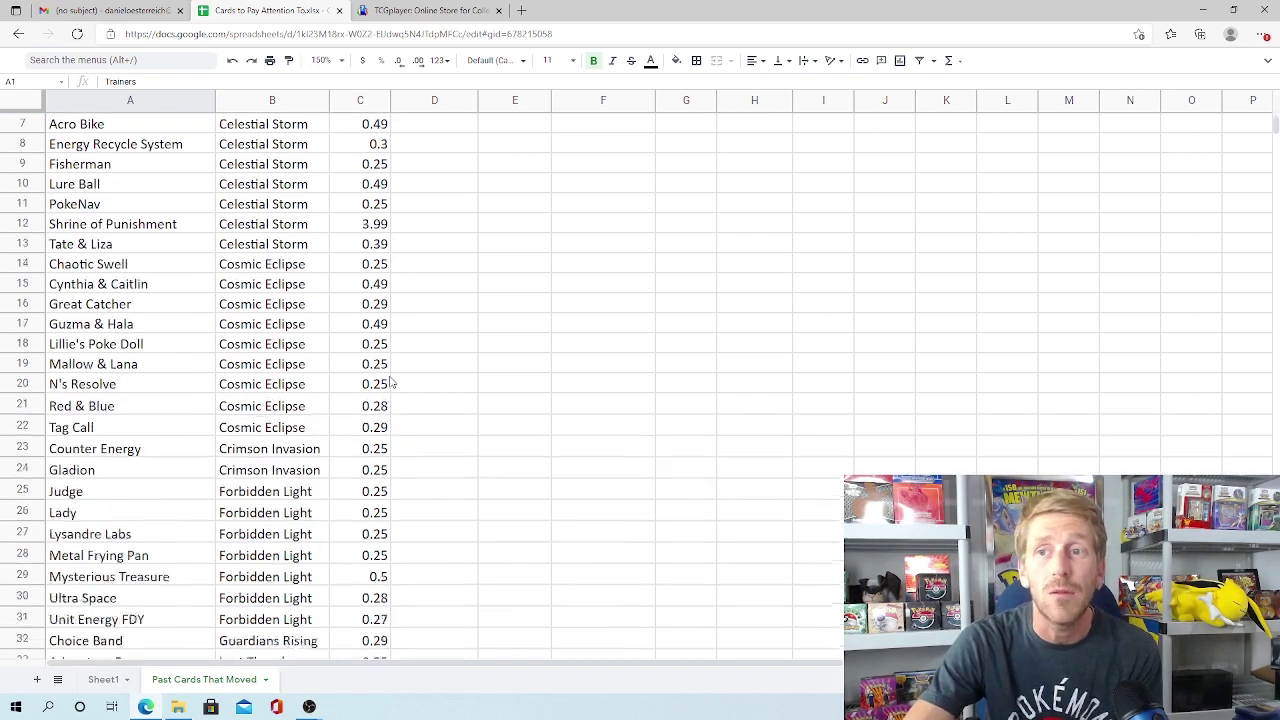
pyautogui.scroll(-3, 392, 381)
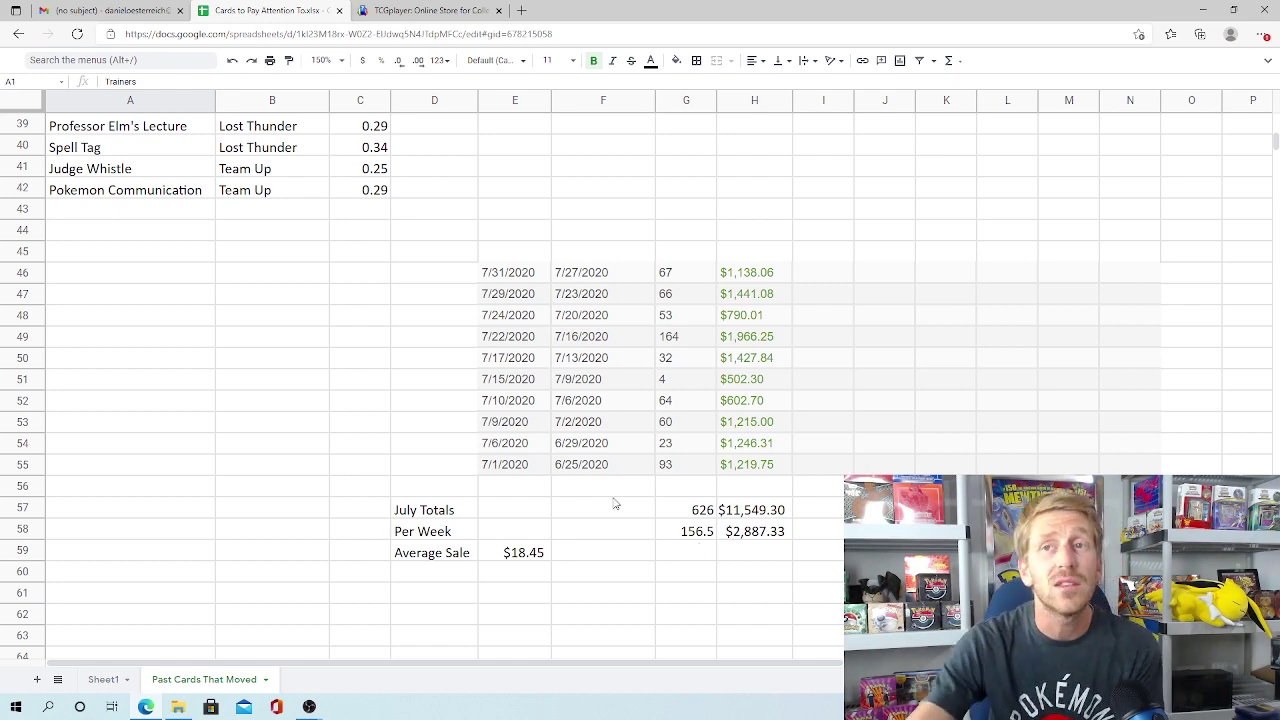
# Recheck the trainer and Pokemon entries at the start of the list against the July 2020 sales records in rows 46 to 59.
pyautogui.scroll(9, 568, 482)
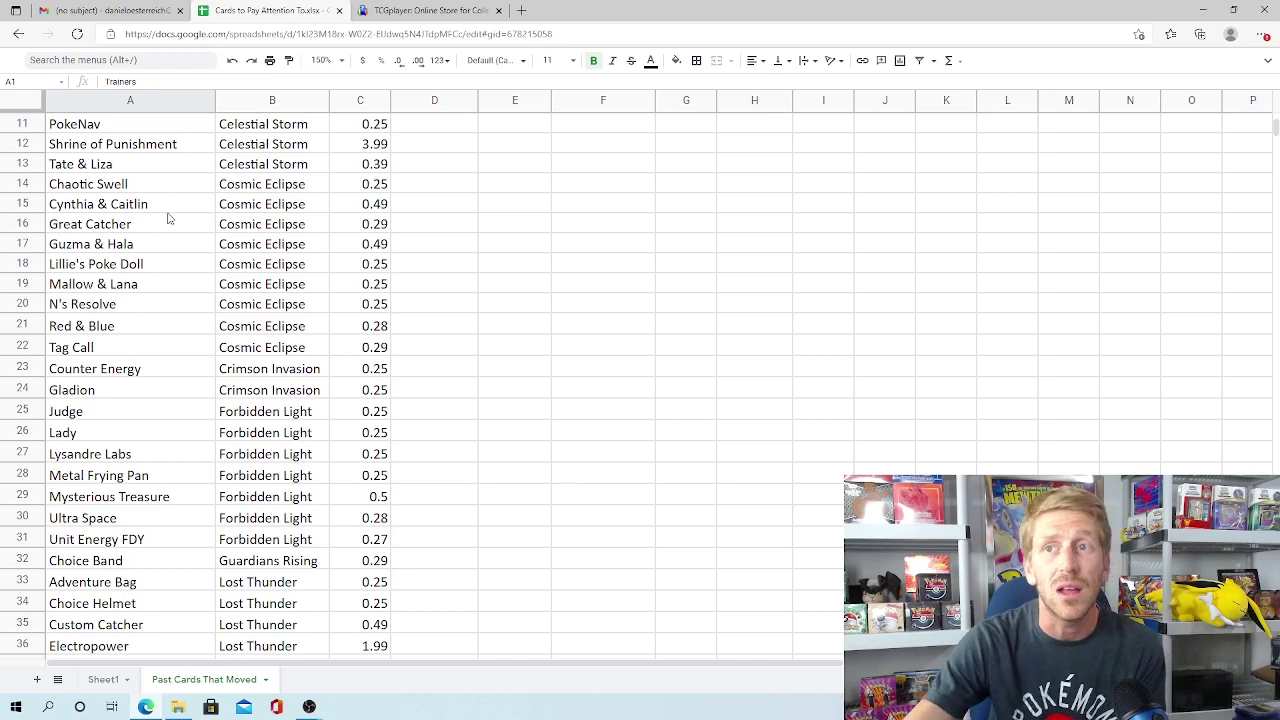
pyautogui.scroll(4, 335, 338)
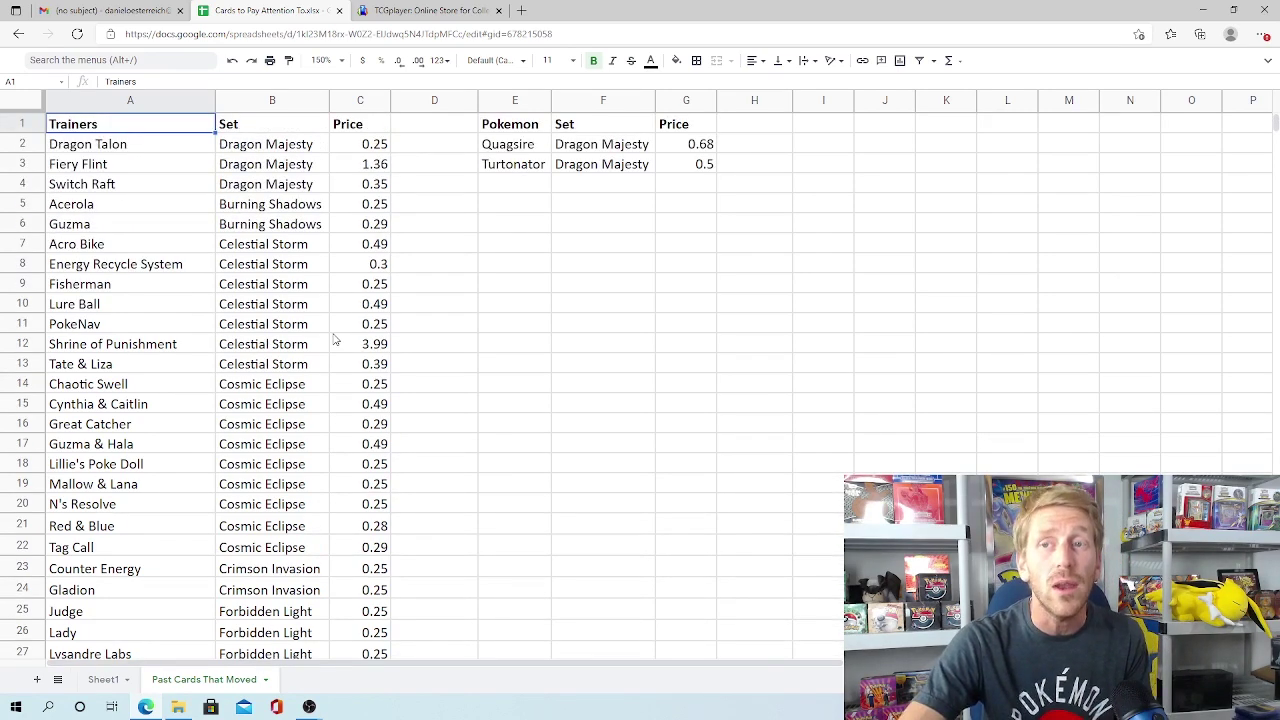
pyautogui.scroll(-1, 335, 340)
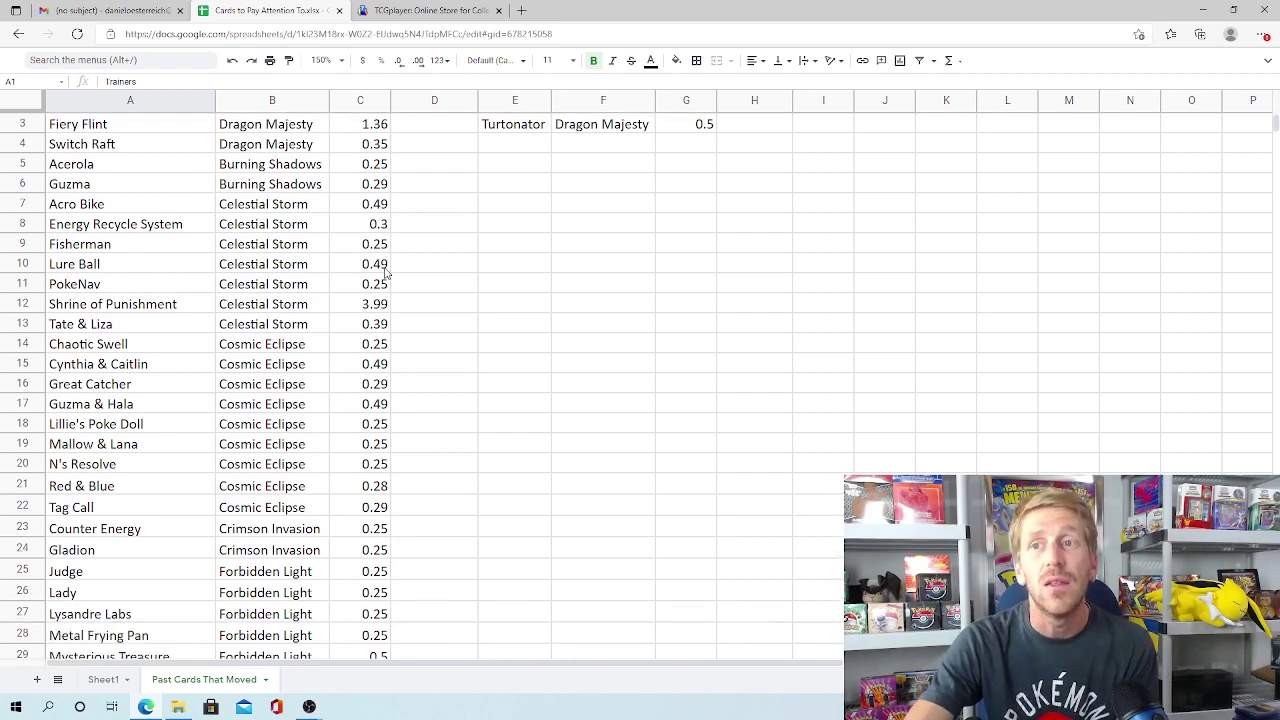
pyautogui.scroll(-9, 386, 272)
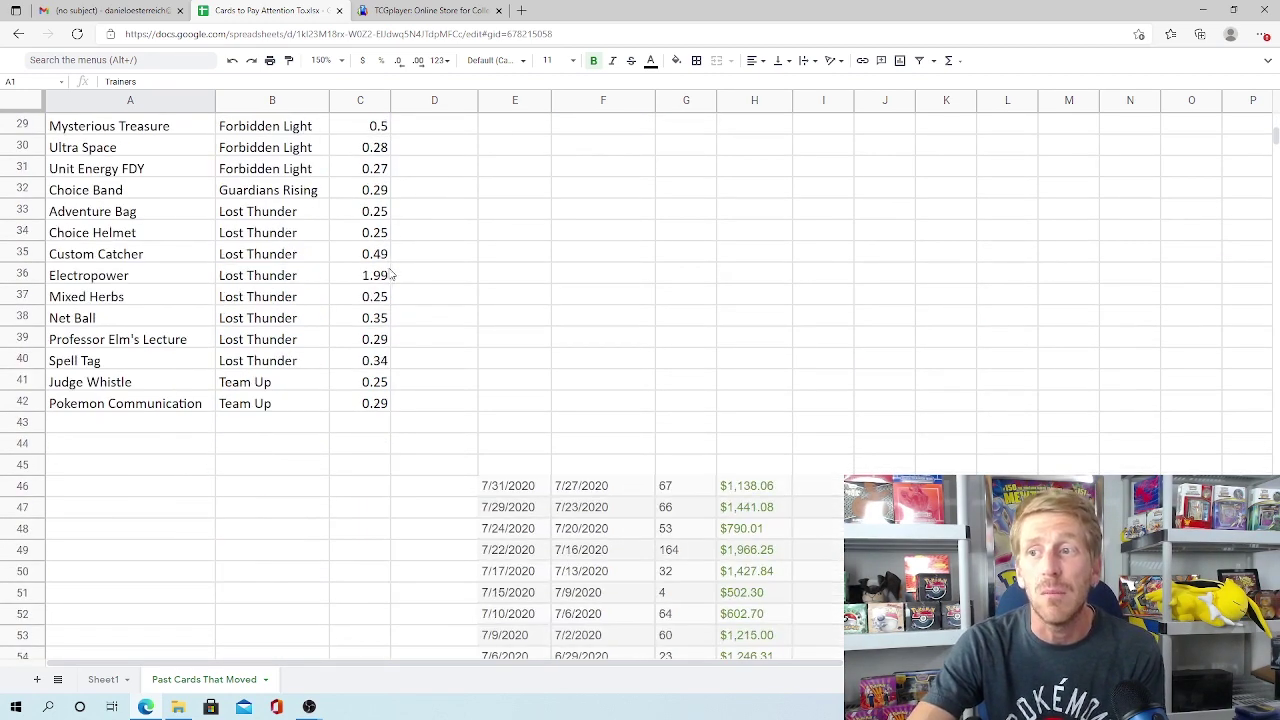
pyautogui.scroll(-3, 390, 275)
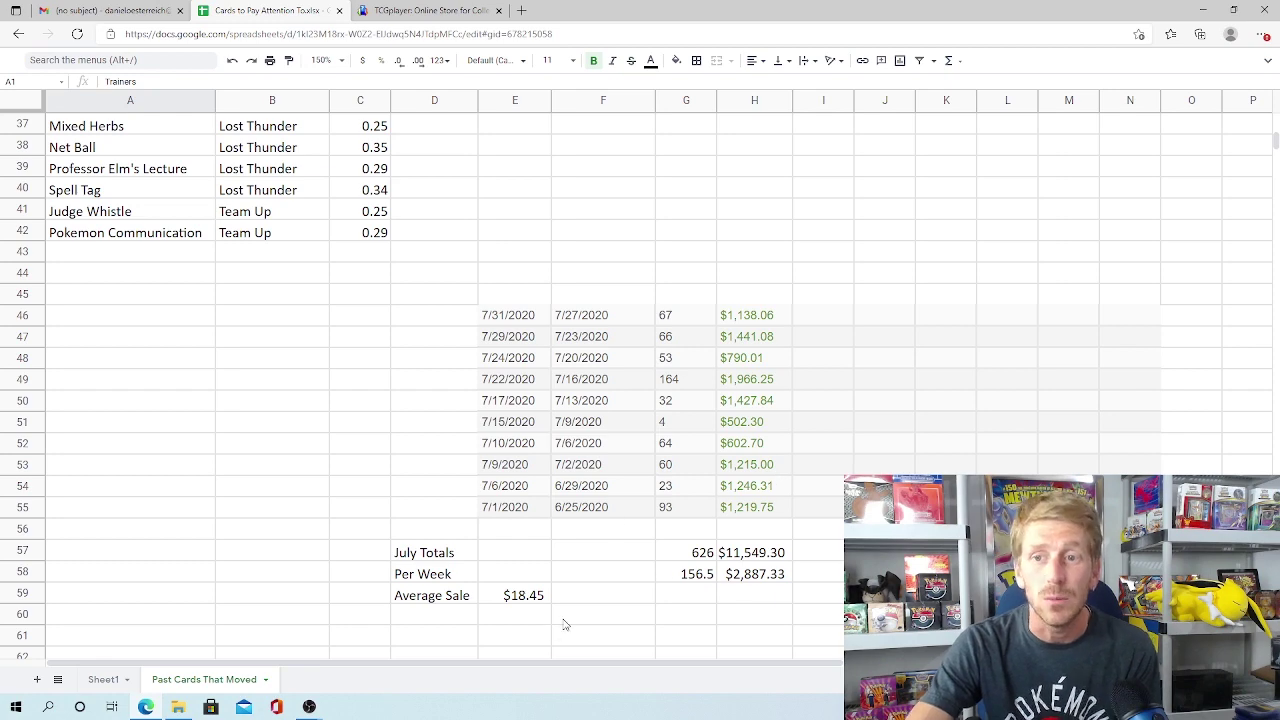
# Look back over the past trainer cards and prices from Pokemon Communication in row 42 up to Fiery Flint in row 3.
pyautogui.scroll(4, 564, 625)
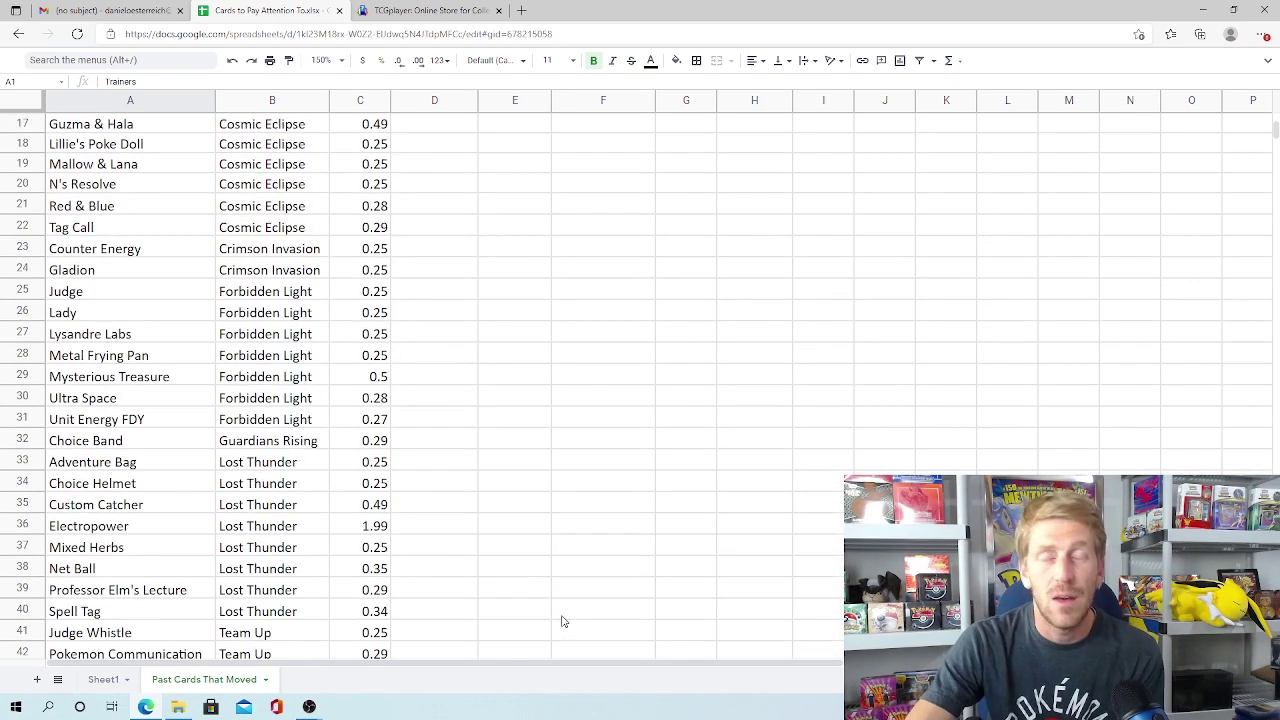
pyautogui.scroll(2, 562, 621)
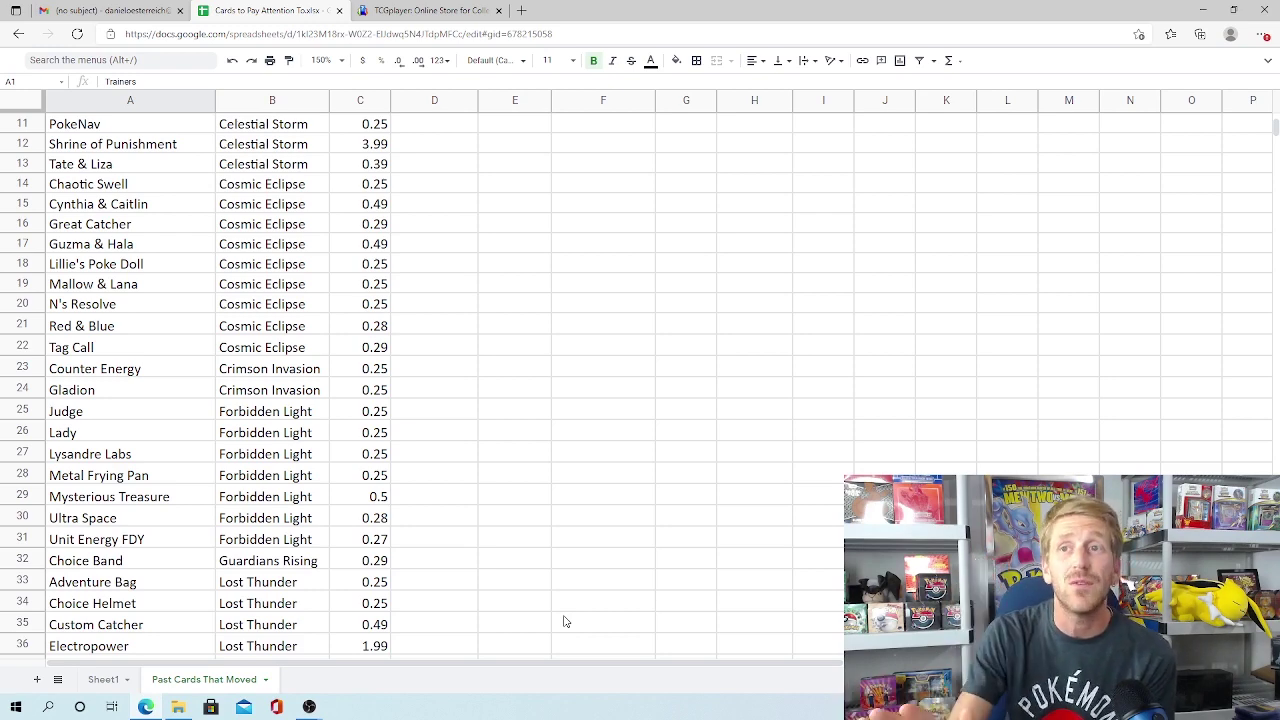
pyautogui.scroll(4, 563, 620)
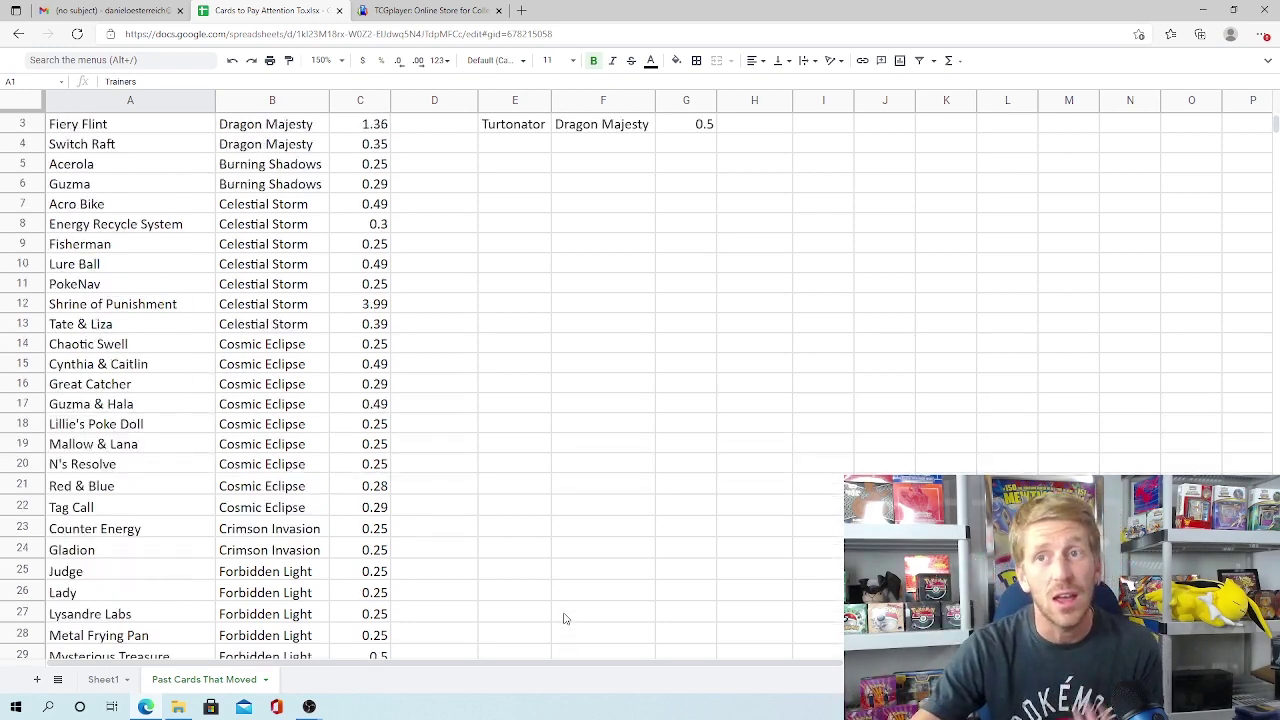